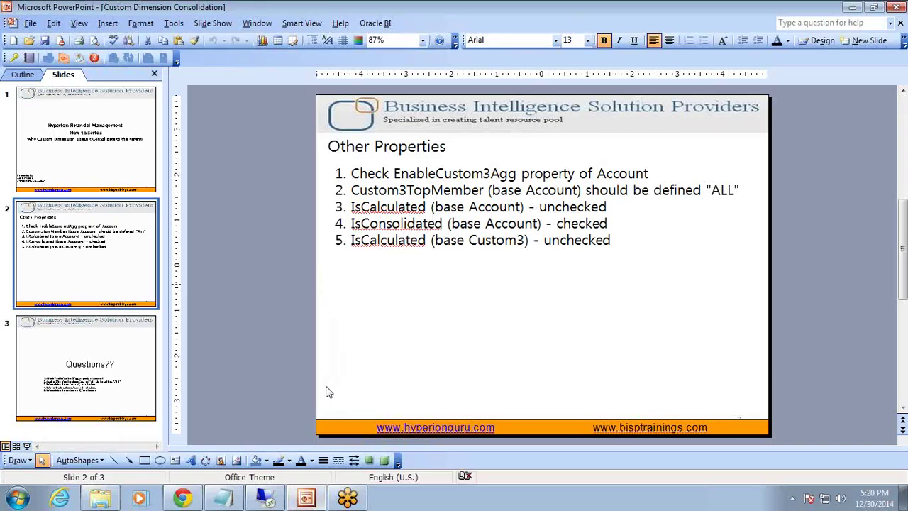
Switch to the EPM Workspace on the remote server and refresh the Product_View and Customer_View data grids, ending on Product_View
{"action": "left_click", "coordinate": [264, 497]}
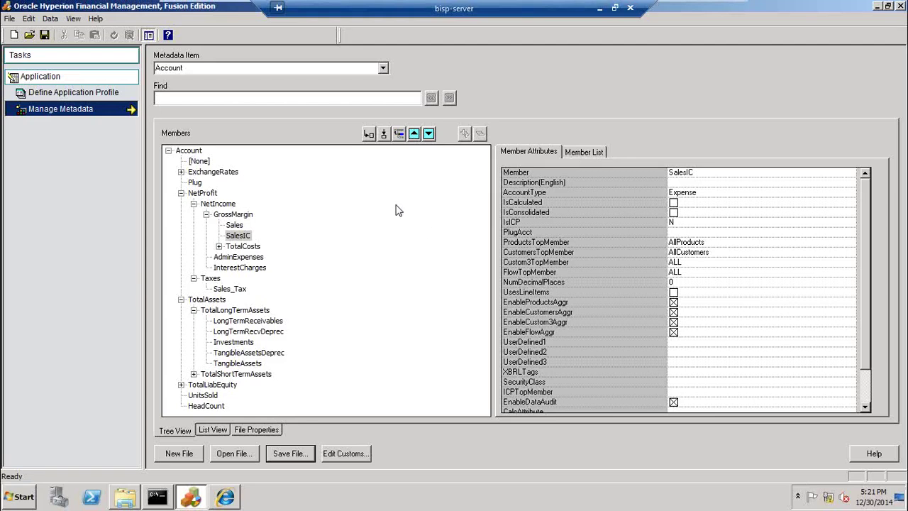
{"action": "left_click", "coordinate": [226, 498]}
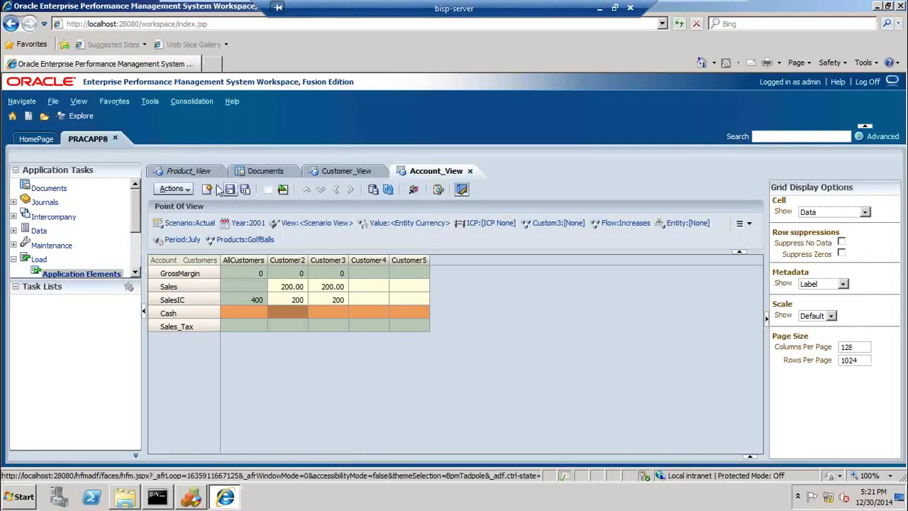
{"action": "left_click", "coordinate": [188, 172]}
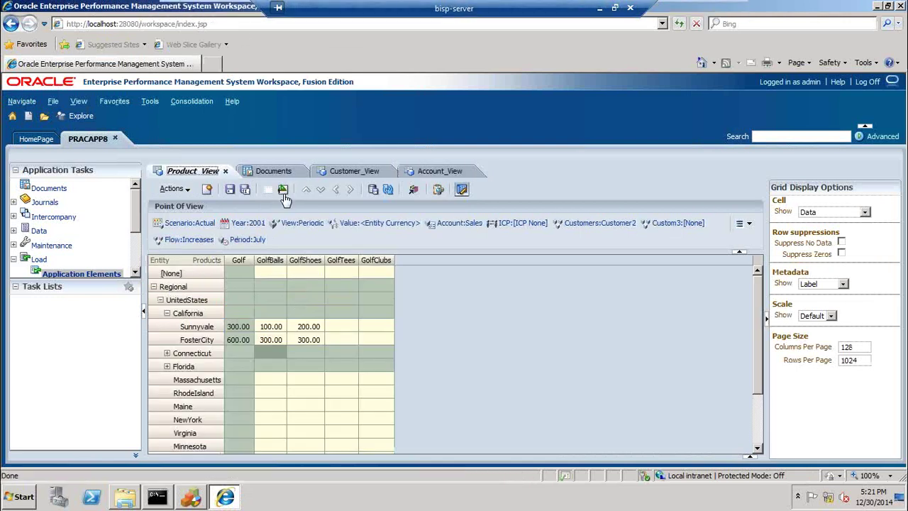
{"action": "left_click", "coordinate": [387, 189]}
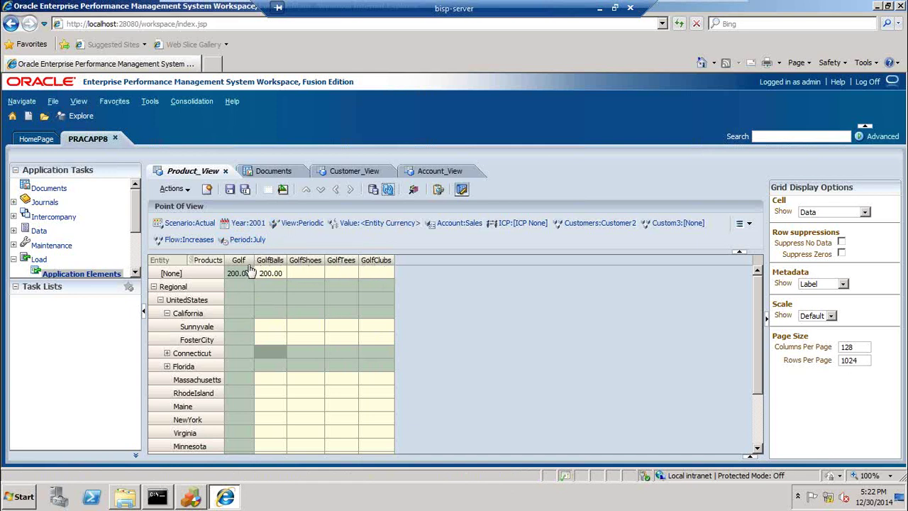
{"action": "left_click", "coordinate": [263, 329]}
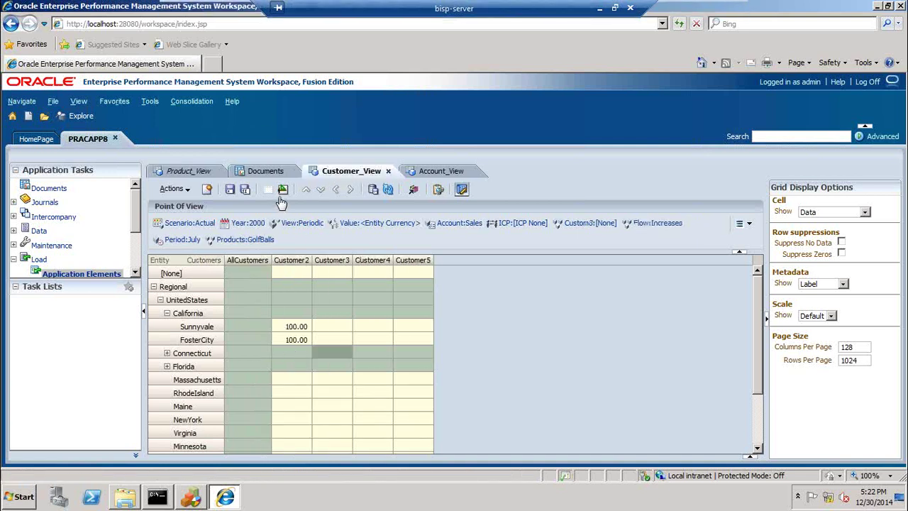
{"action": "left_click", "coordinate": [387, 189]}
{"action": "left_click", "coordinate": [183, 172]}
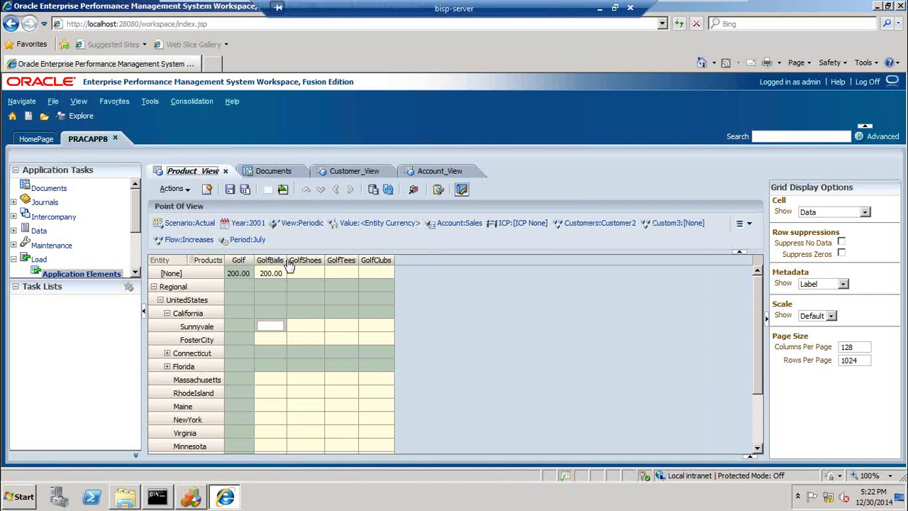
In Product_View, enter 200 for GolfBalls and GolfShoes in both Sunnyvale and FosterCity, and submit the data
{"action": "left_click", "coordinate": [270, 340]}
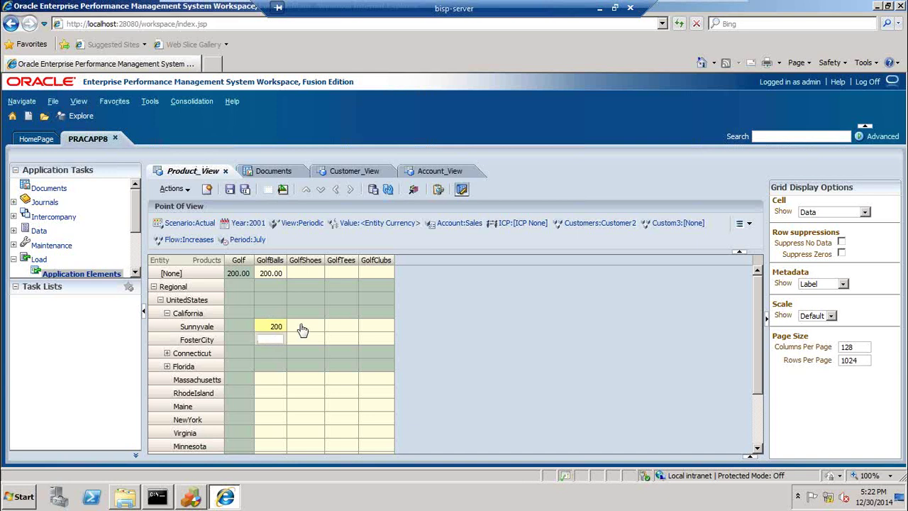
{"action": "left_click", "coordinate": [302, 328]}
{"action": "type", "text": "200"}
{"action": "key", "text": "Return"}
{"action": "left_click", "coordinate": [277, 344]}
{"action": "key", "text": "Return"}
{"action": "left_click", "coordinate": [309, 344]}
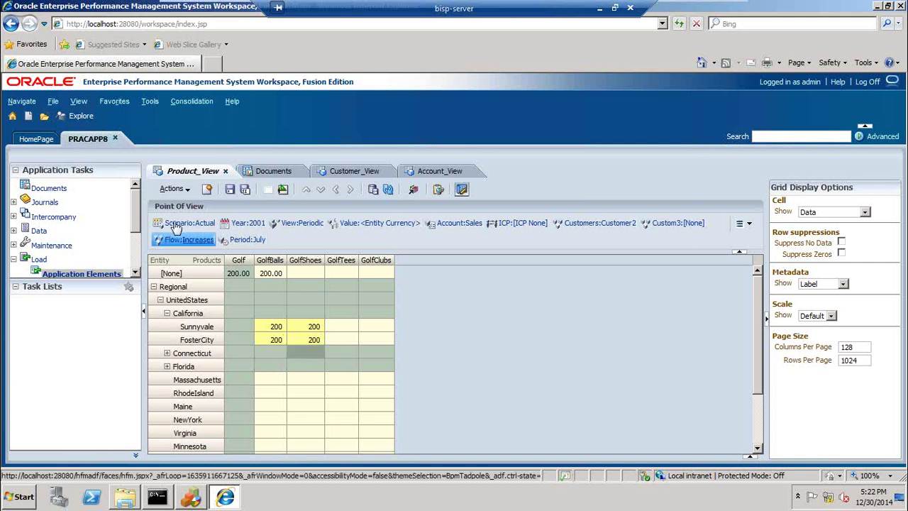
{"action": "left_click", "coordinate": [174, 189]}
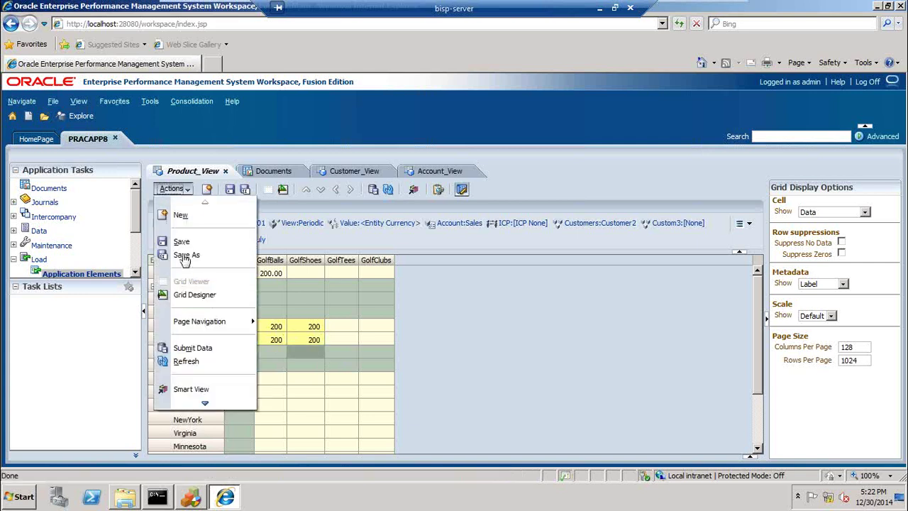
{"action": "left_click", "coordinate": [183, 348]}
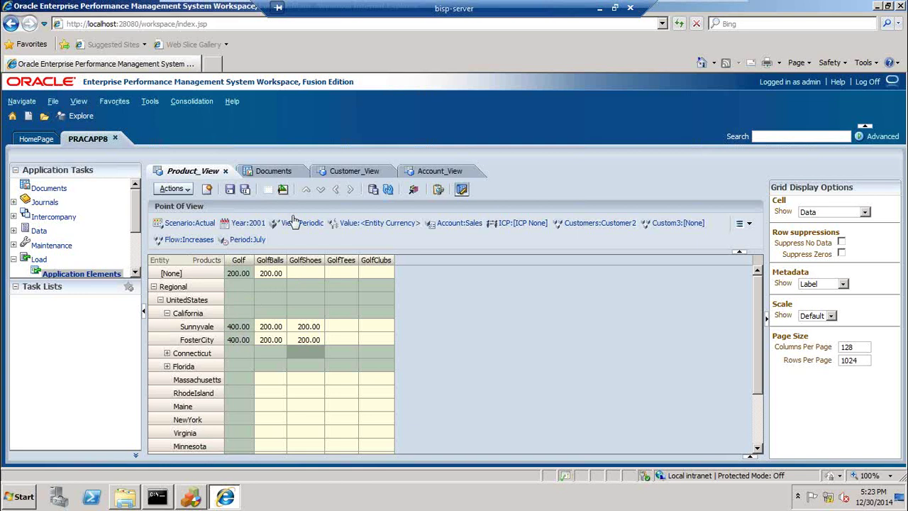
In Customer_View, enter 200 for Customer2 and Customer3 in the Sunnyvale row
{"action": "left_click", "coordinate": [353, 174]}
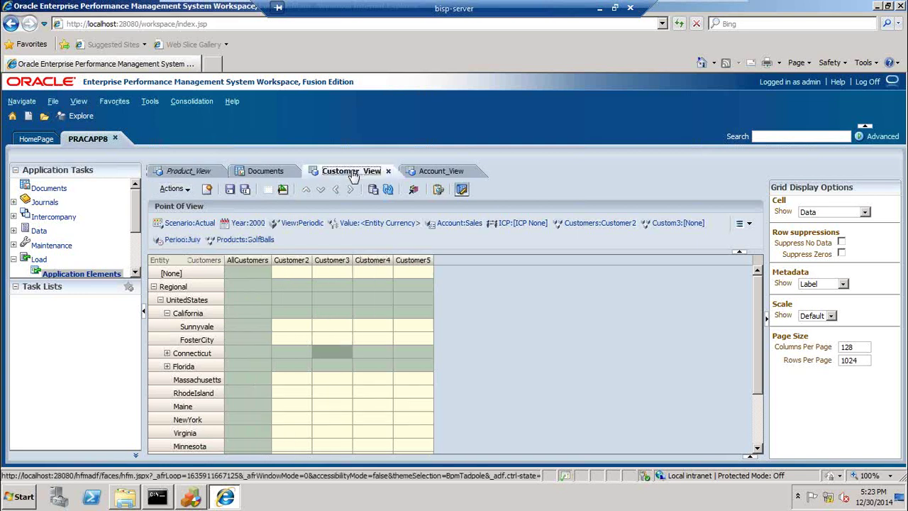
{"action": "left_click", "coordinate": [299, 331]}
{"action": "left_click", "coordinate": [298, 332]}
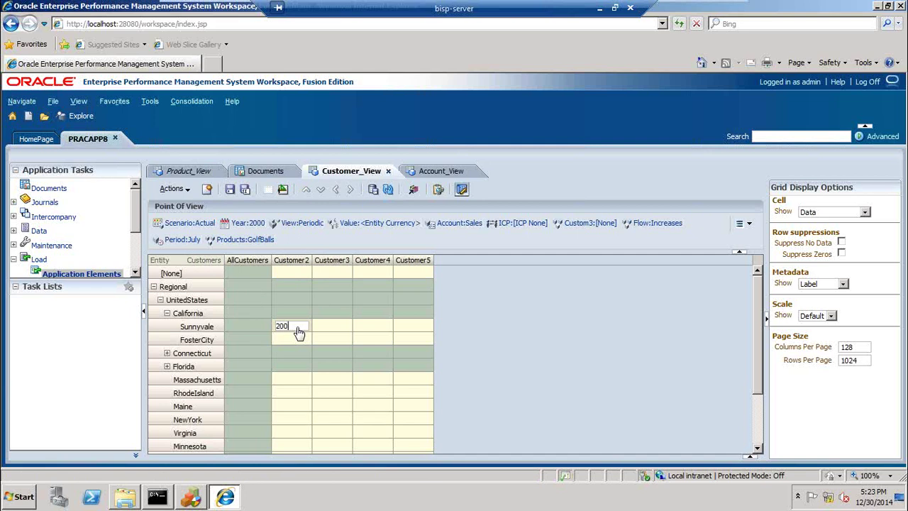
{"action": "type", "text": "200"}
{"action": "key", "text": "Return"}
{"action": "left_click", "coordinate": [321, 331]}
{"action": "key", "text": "Return"}
Enter 200 for Customer2 and Customer3 in the FosterCity row of Customer_View and submit the data
{"action": "left_click", "coordinate": [299, 344]}
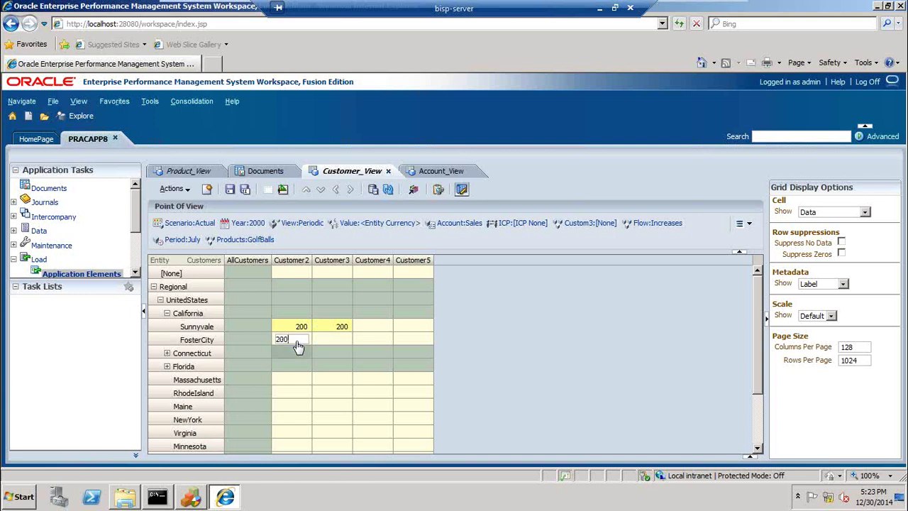
{"action": "key", "text": "Return"}
{"action": "left_click", "coordinate": [330, 341]}
{"action": "type", "text": "200"}
{"action": "key", "text": "Return"}
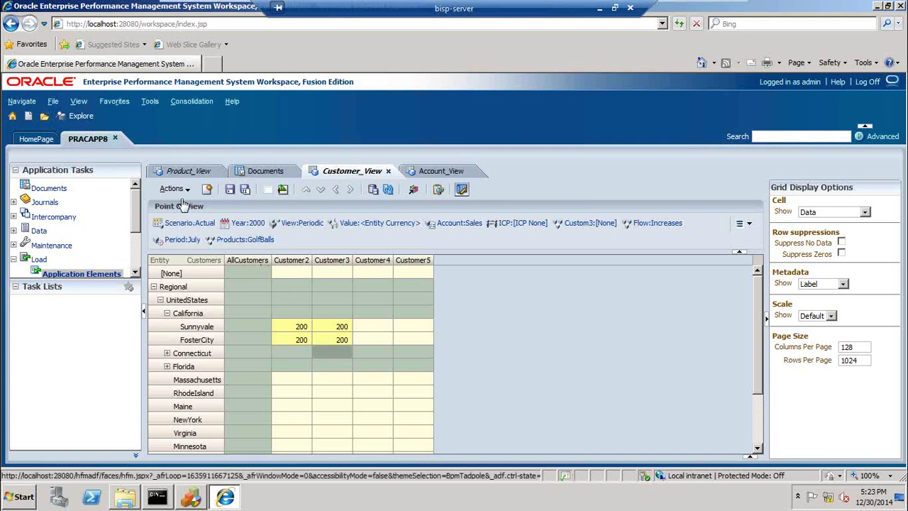
{"action": "left_click", "coordinate": [178, 193]}
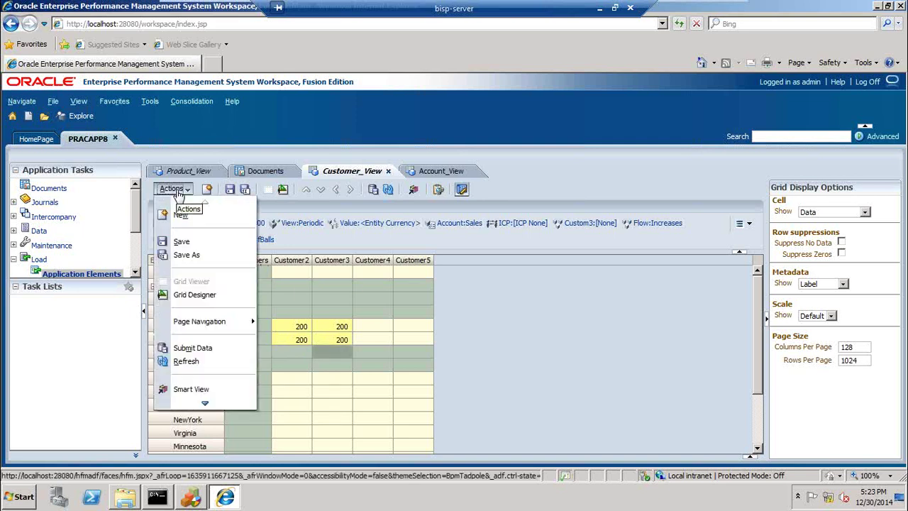
{"action": "left_click", "coordinate": [182, 351]}
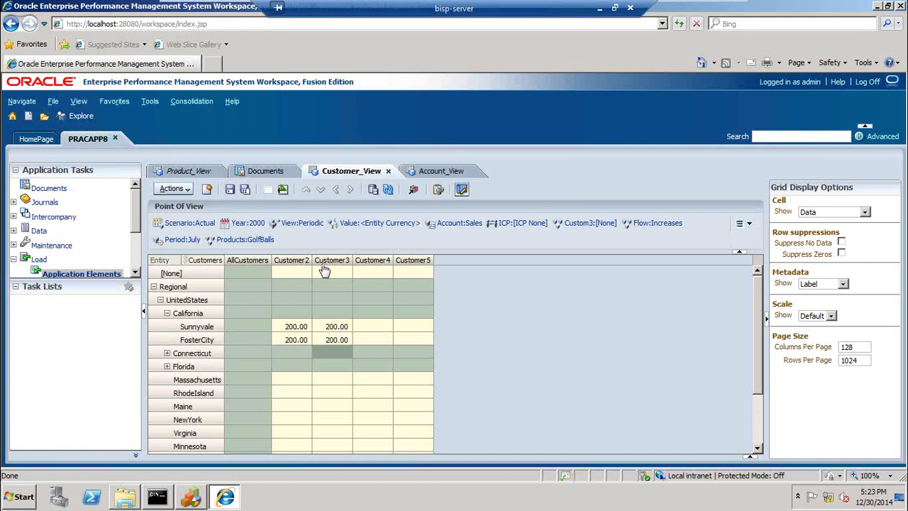
Check the account in Product_View's point of view and inspect the Sales account's attributes in the Hyperion Financial Management metadata client
{"action": "left_click", "coordinate": [188, 171]}
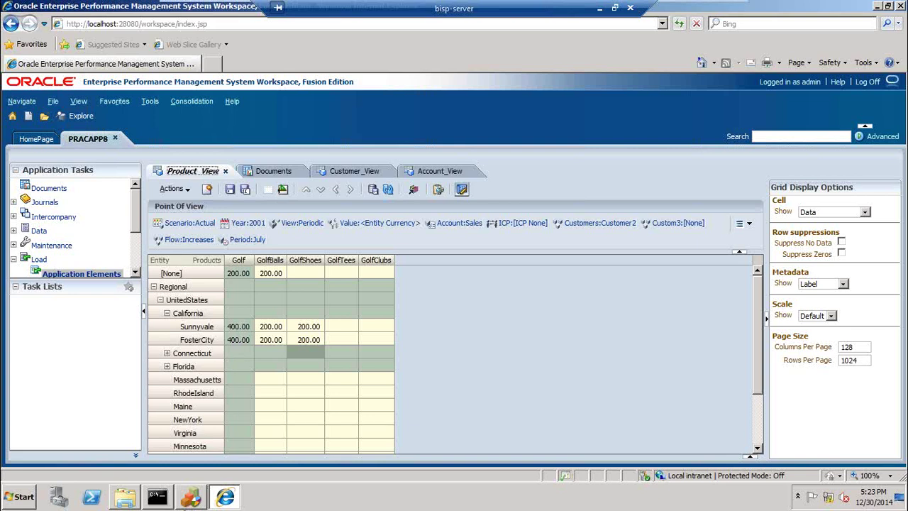
{"action": "left_click", "coordinate": [191, 499]}
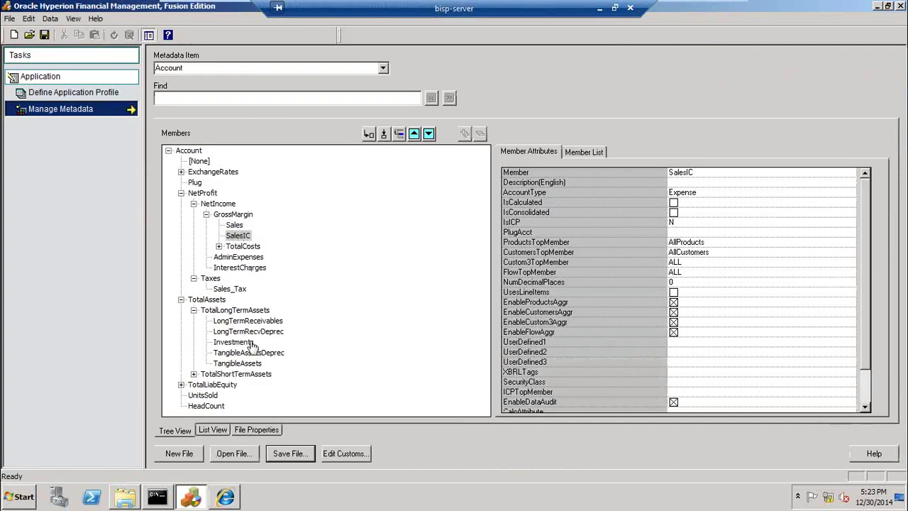
{"action": "left_click", "coordinate": [225, 499]}
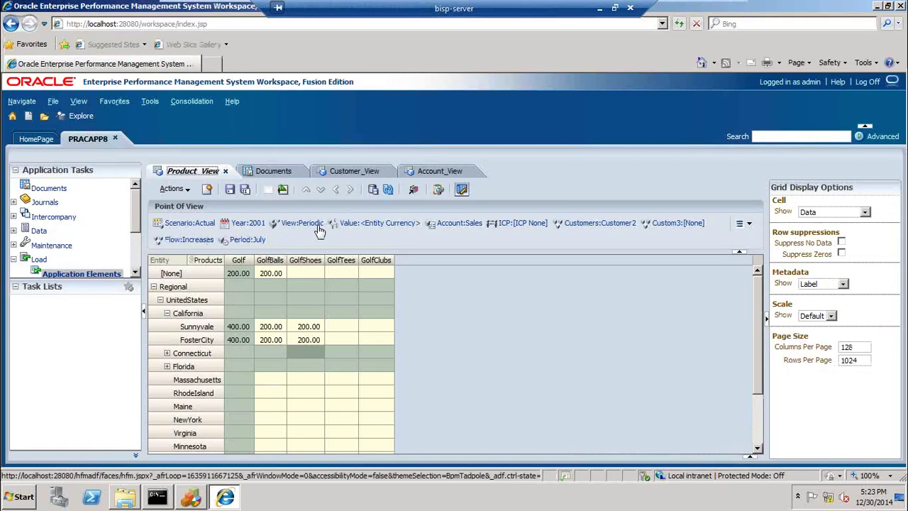
{"action": "left_click", "coordinate": [482, 227]}
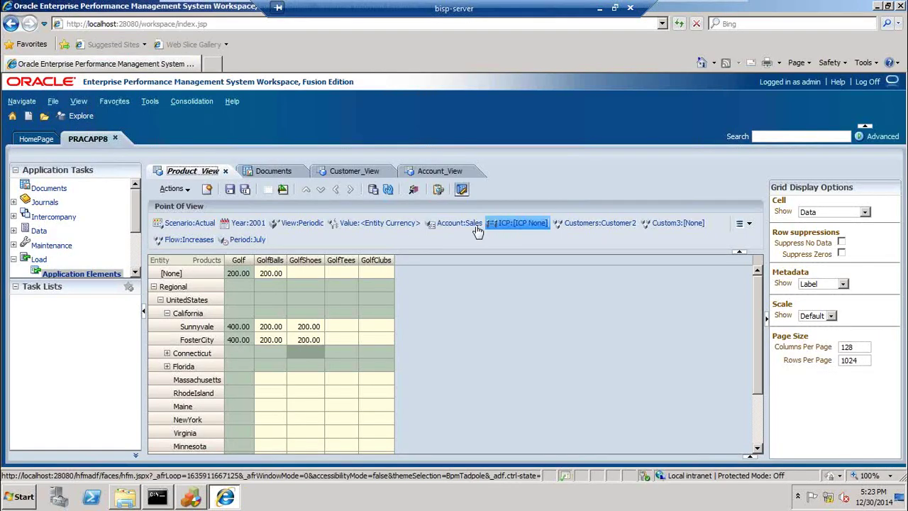
{"action": "left_click", "coordinate": [191, 500]}
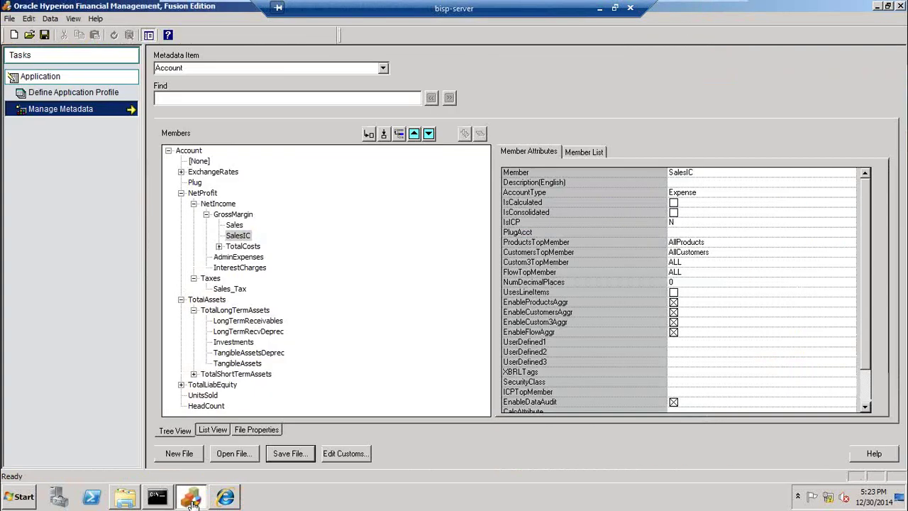
{"action": "left_click", "coordinate": [235, 225]}
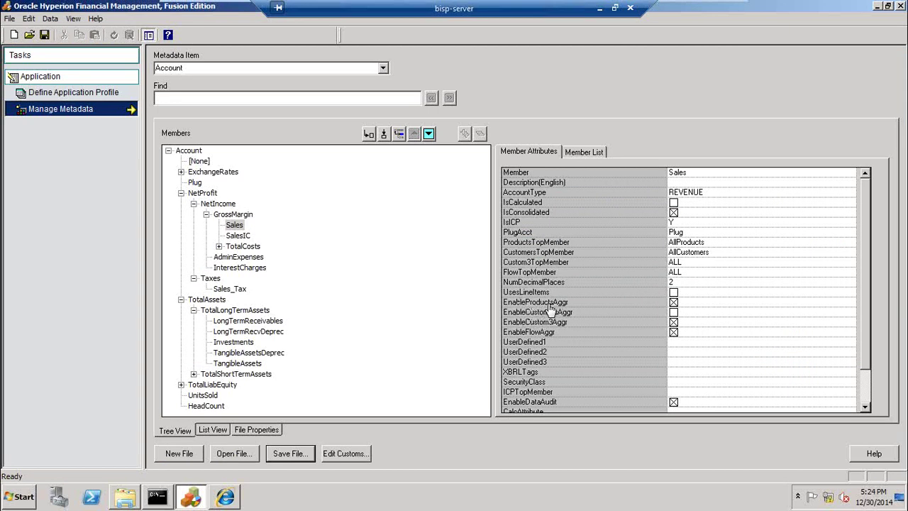
Return to the Workspace and compare the parent member totals in Customer_View with those in Product_View
{"action": "left_click", "coordinate": [674, 312]}
{"action": "left_click", "coordinate": [226, 498]}
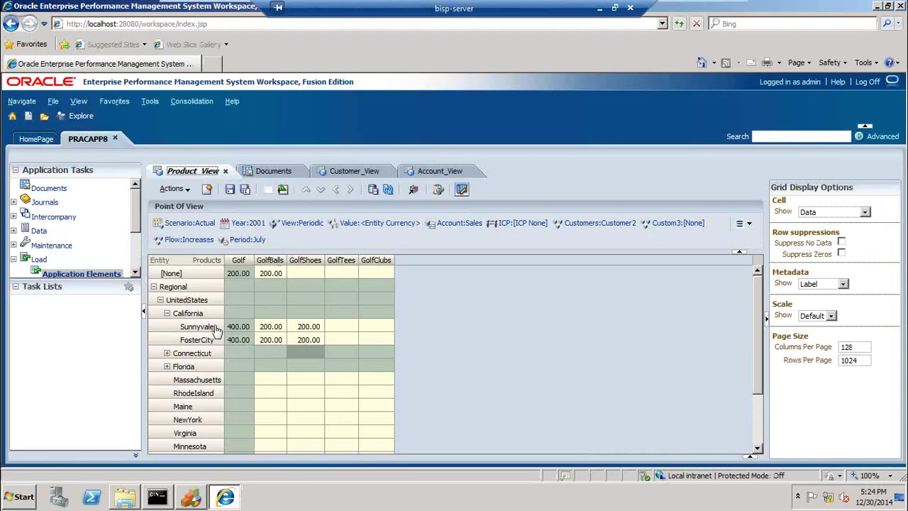
{"action": "left_click", "coordinate": [348, 174]}
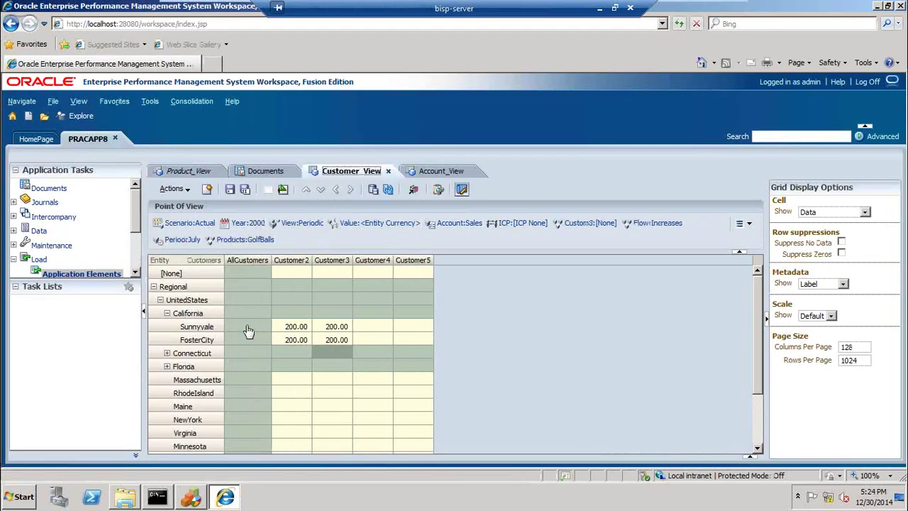
{"action": "left_click", "coordinate": [204, 174]}
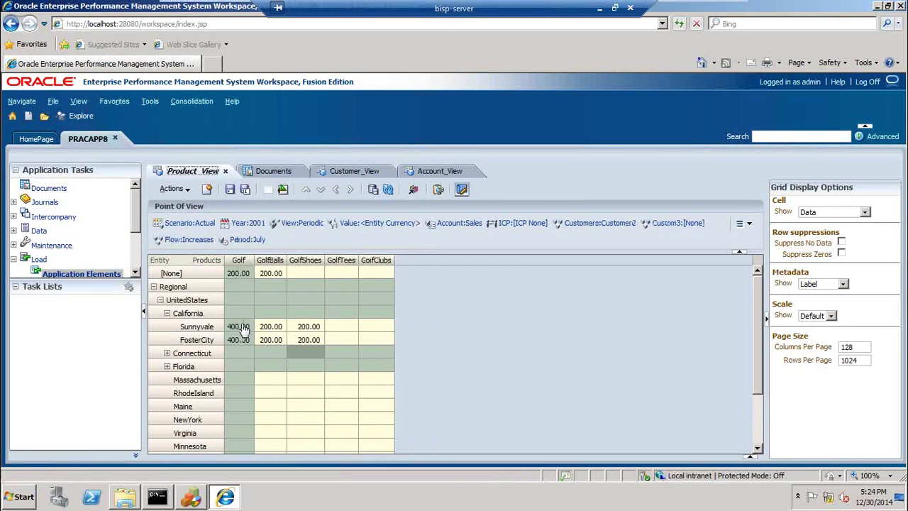
In the metadata client, enable EnableCustomersAggr for the Sales account and save the metadata over the existing Simple2 XML file
{"action": "left_click", "coordinate": [190, 497]}
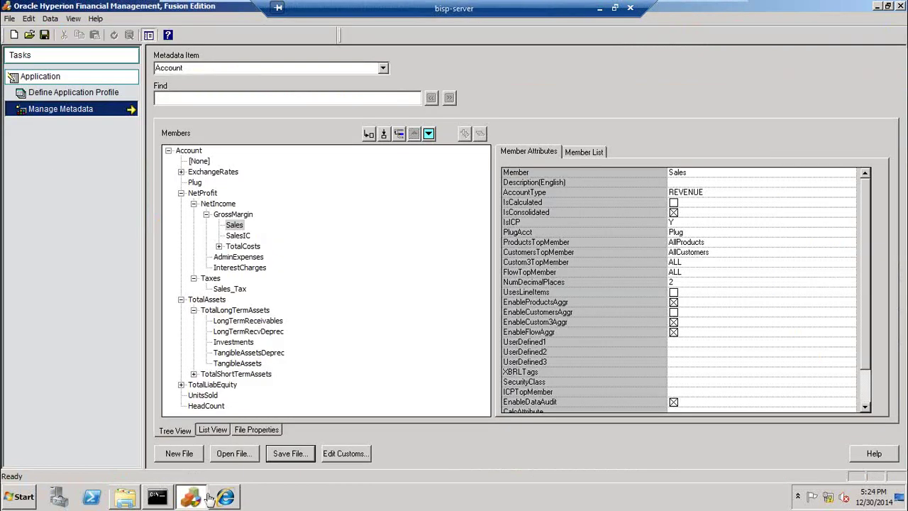
{"action": "left_click", "coordinate": [674, 313]}
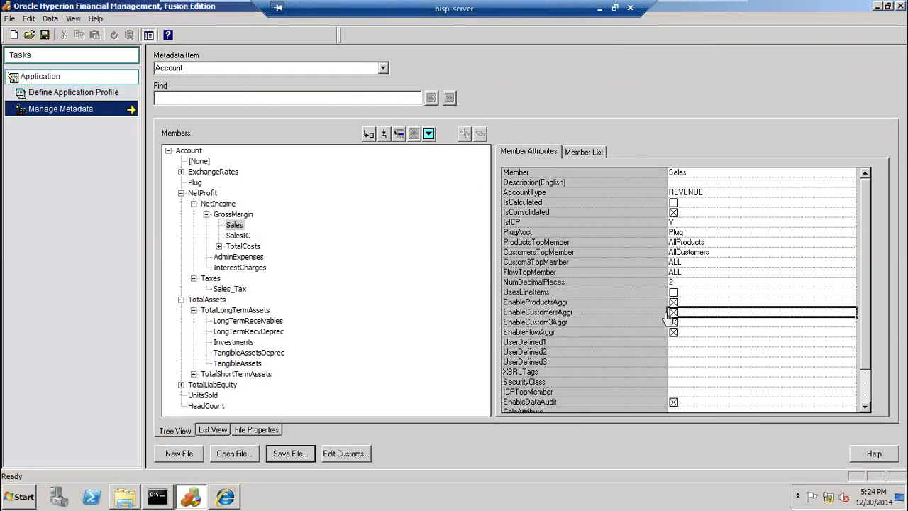
{"action": "left_click", "coordinate": [290, 454]}
{"action": "left_click", "coordinate": [147, 142]}
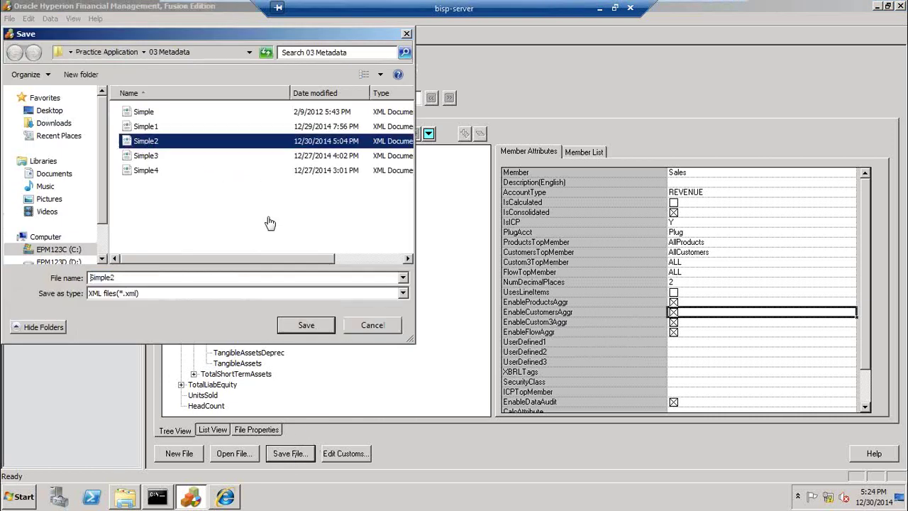
{"action": "left_click", "coordinate": [306, 325]}
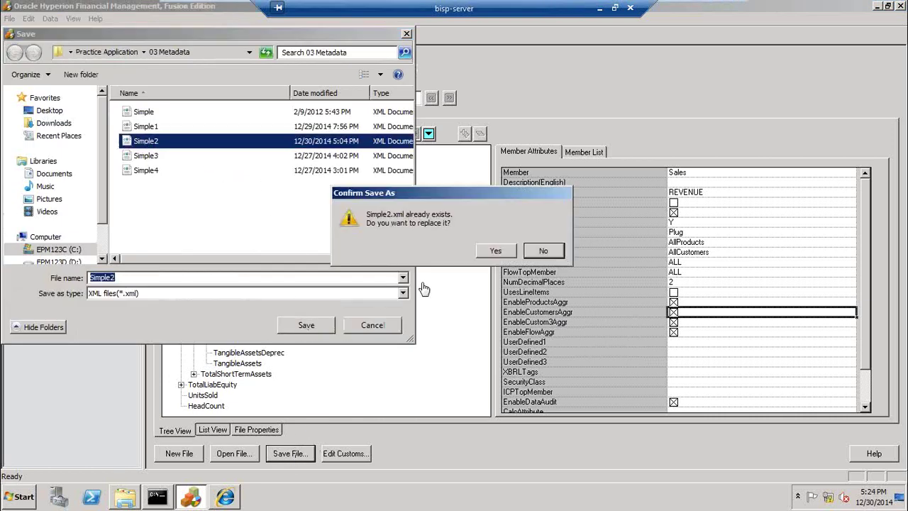
{"action": "left_click", "coordinate": [497, 252]}
{"action": "left_click", "coordinate": [488, 275]}
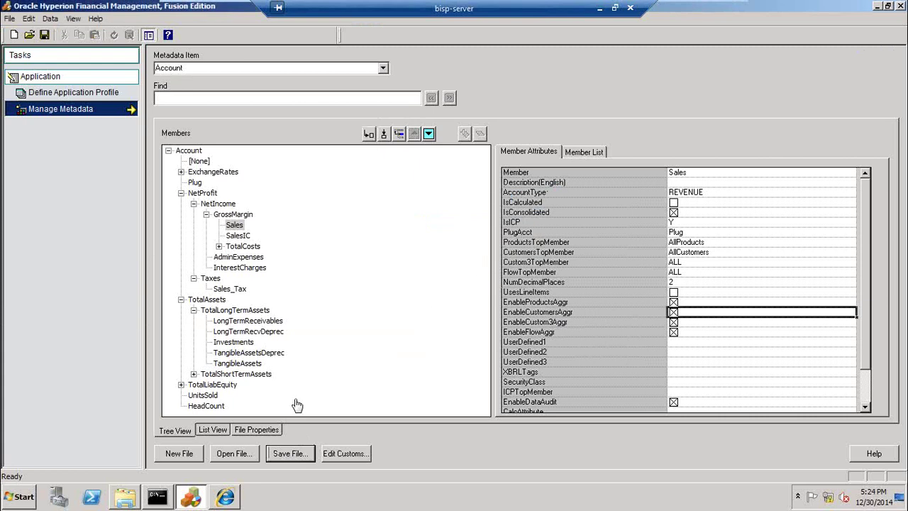
Open the Workspace's Load Application Elements page and enable clearing metadata and data for the metadata load, accepting the warning
{"action": "left_click", "coordinate": [225, 497]}
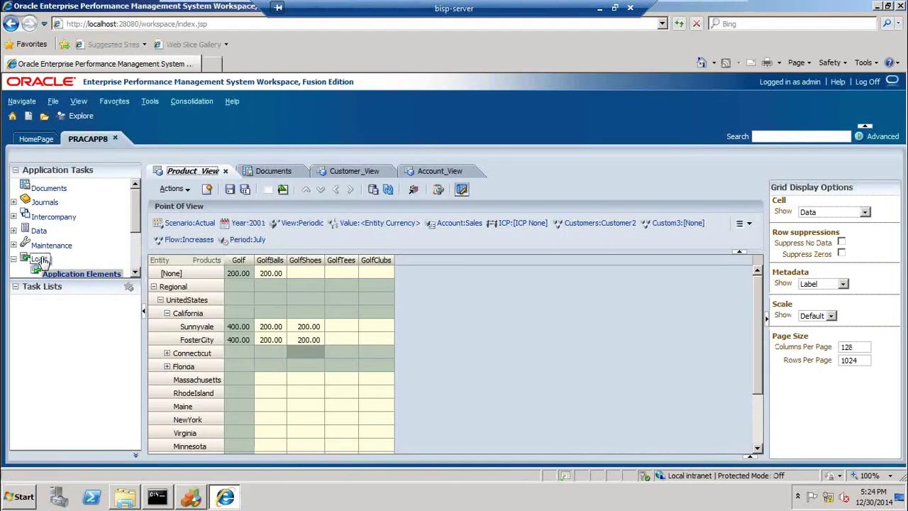
{"action": "right_click", "coordinate": [121, 280]}
{"action": "left_click", "coordinate": [135, 282]}
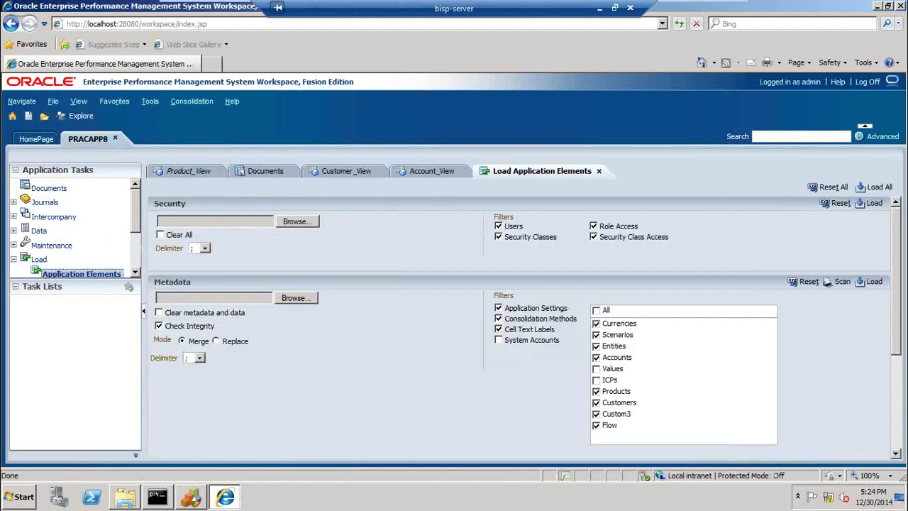
{"action": "left_click", "coordinate": [159, 314]}
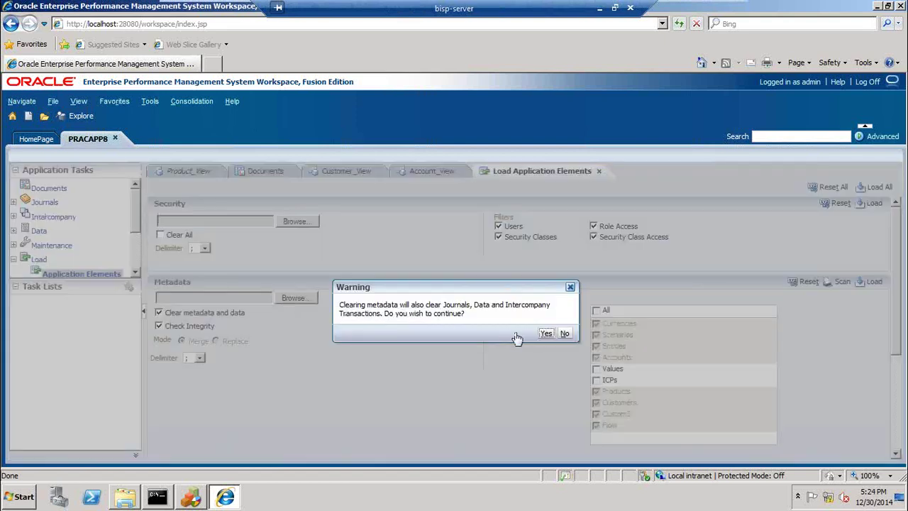
{"action": "left_click", "coordinate": [545, 333]}
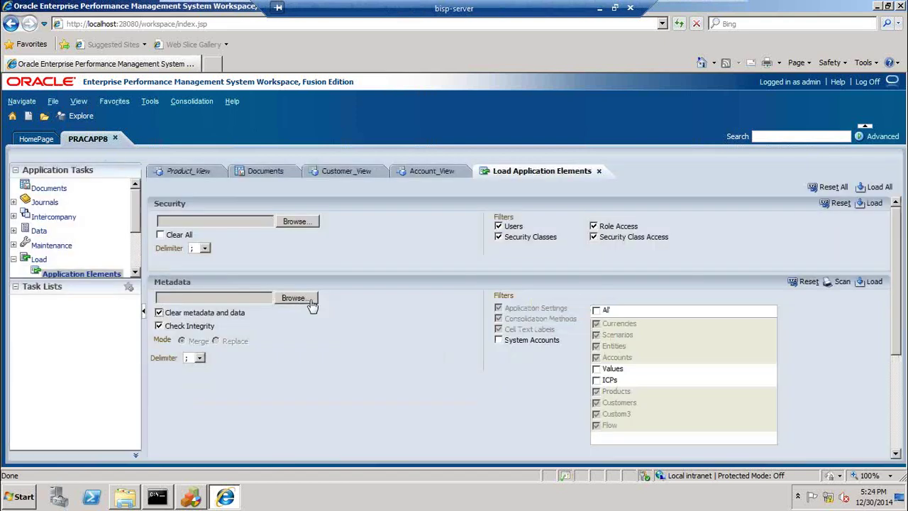
Choose the Simple2 XML file from the 03 Metadata folder as the metadata source, load it, and acknowledge completion
{"action": "left_click", "coordinate": [313, 303]}
{"action": "left_click", "coordinate": [144, 160]}
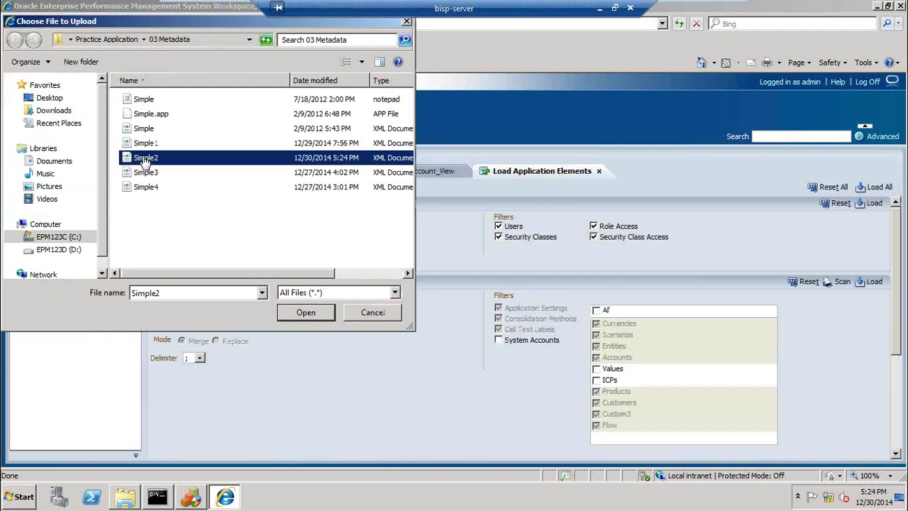
{"action": "left_click", "coordinate": [321, 83]}
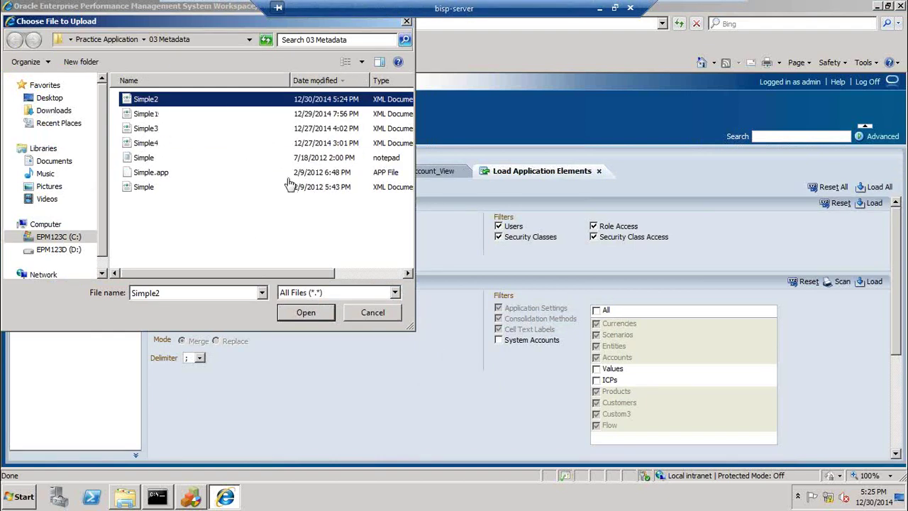
{"action": "left_click", "coordinate": [310, 314]}
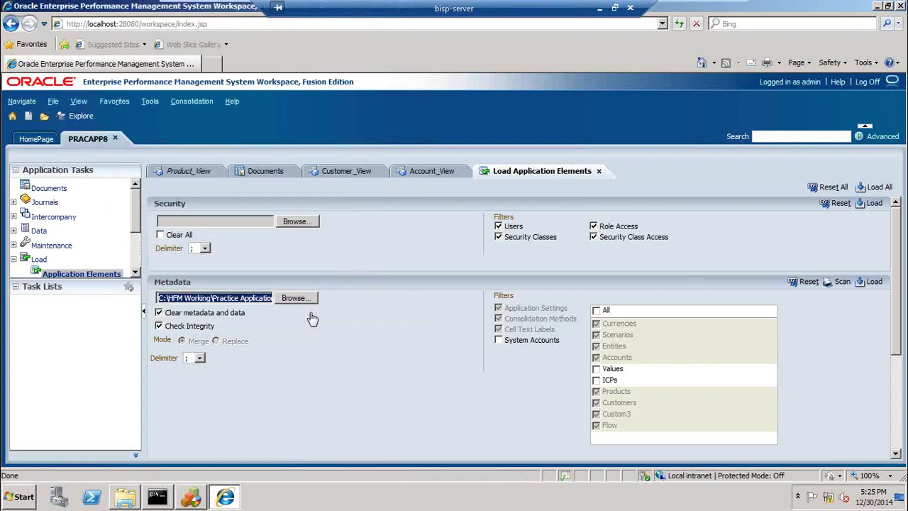
{"action": "left_click", "coordinate": [872, 287]}
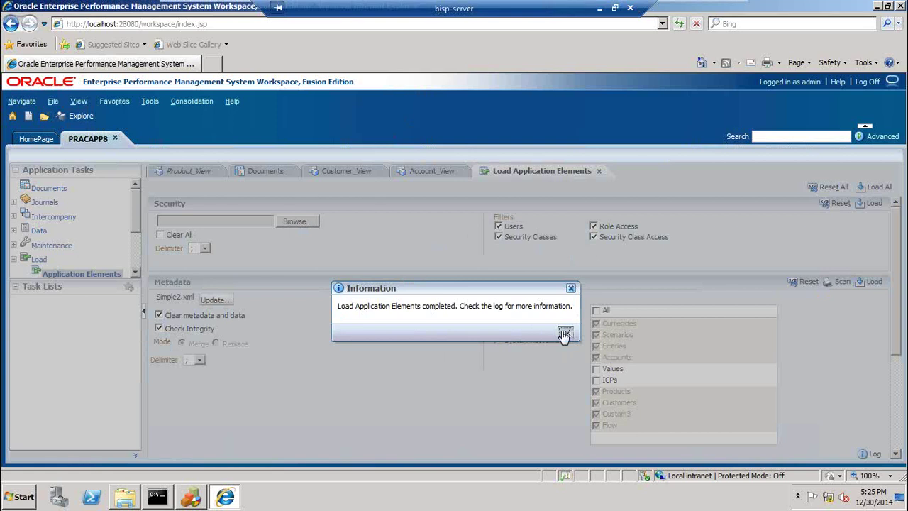
{"action": "left_click", "coordinate": [564, 334]}
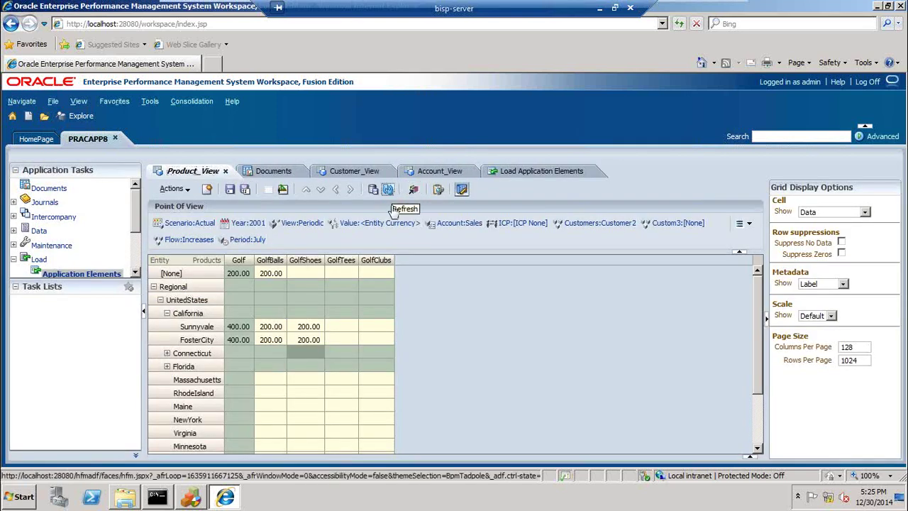
Refresh Product_View, enter 200 for Sunnyvale under both GolfBalls and GolfShoes, and submit the data
{"action": "left_click", "coordinate": [388, 189]}
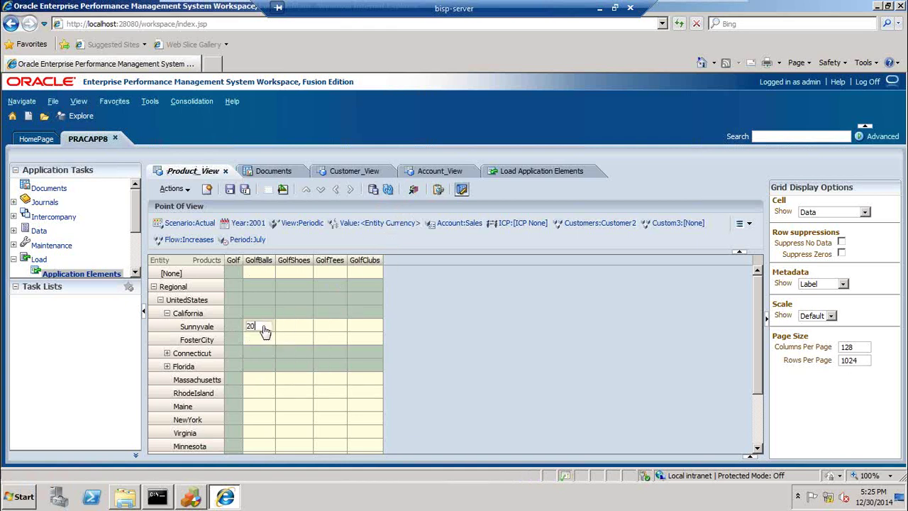
{"action": "key", "text": "Return"}
{"action": "left_click", "coordinate": [296, 328]}
{"action": "key", "text": "Return"}
{"action": "left_click", "coordinate": [174, 189]}
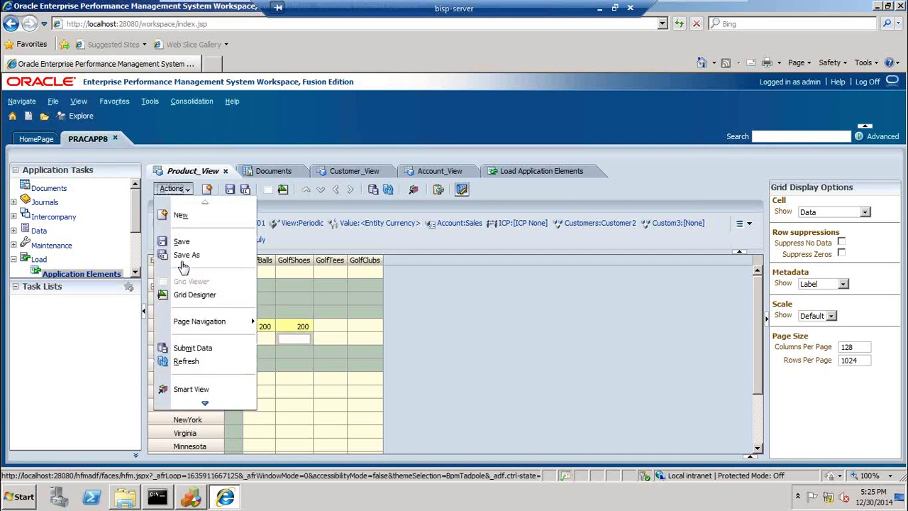
{"action": "left_click", "coordinate": [185, 349]}
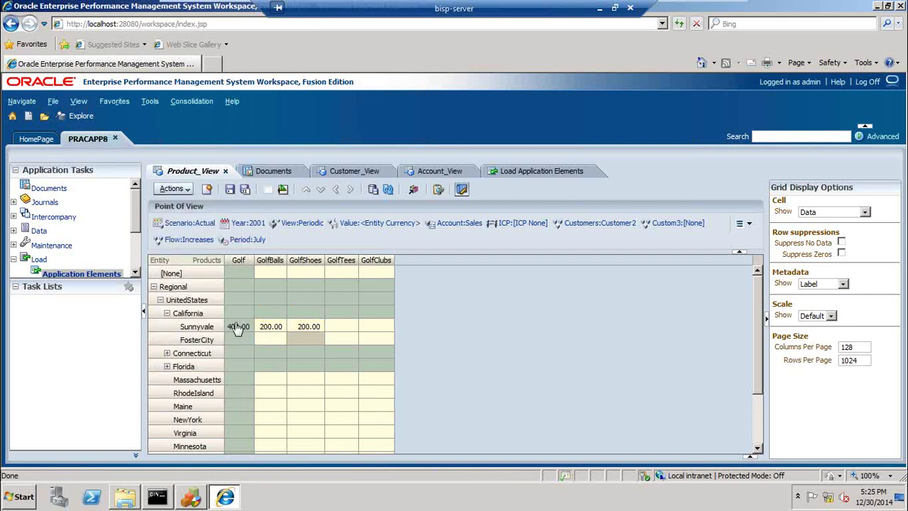
Open Customer_View, check the Sales account's EnableCustomersAggr property in the metadata client, and return to the Workspace
{"action": "left_click", "coordinate": [348, 173]}
{"action": "left_click", "coordinate": [194, 491]}
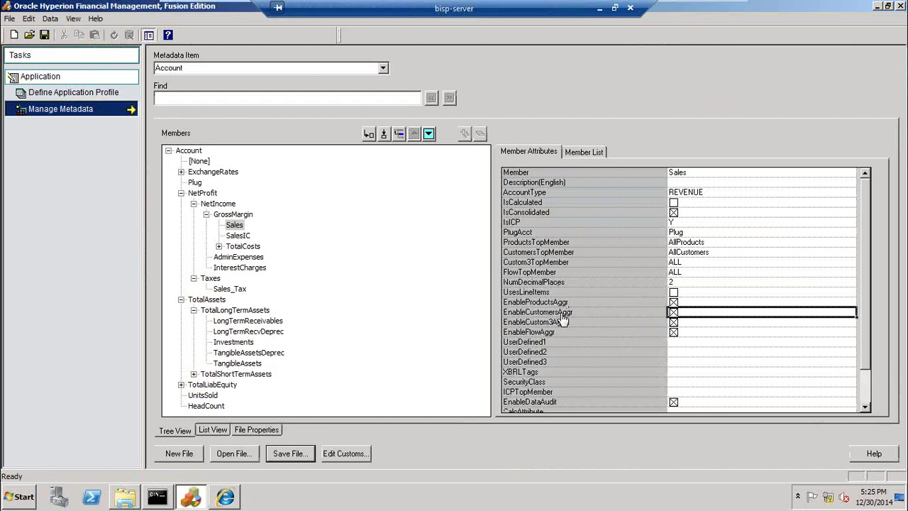
{"action": "mouse_move", "coordinate": [226, 499]}
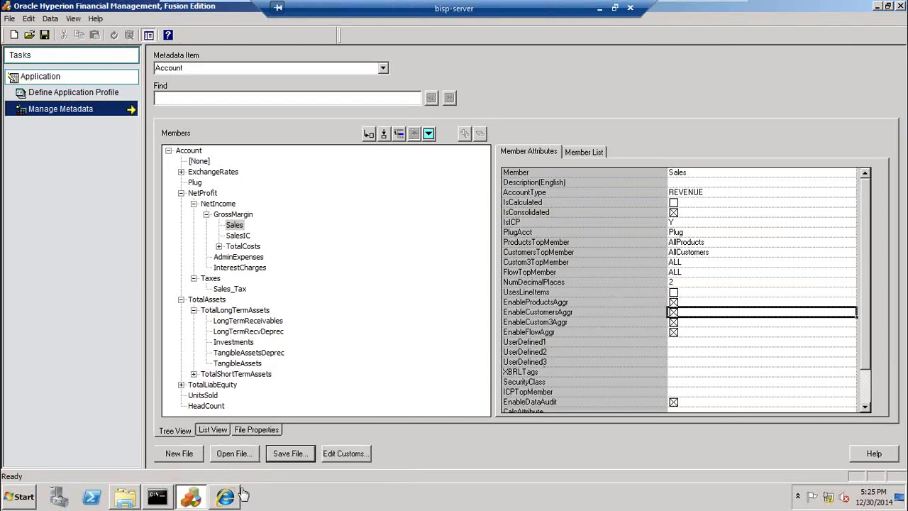
{"action": "left_click", "coordinate": [227, 497]}
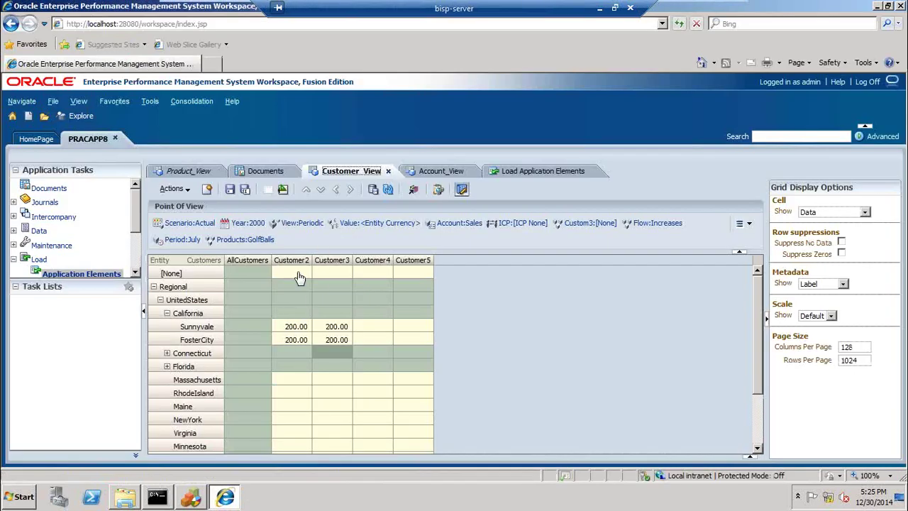
Refresh Customer_View, enter 220 for Sunnyvale under both Customer2 and Customer3, and submit the data
{"action": "left_click", "coordinate": [383, 224]}
{"action": "left_click", "coordinate": [301, 329]}
{"action": "type", "text": "2"}
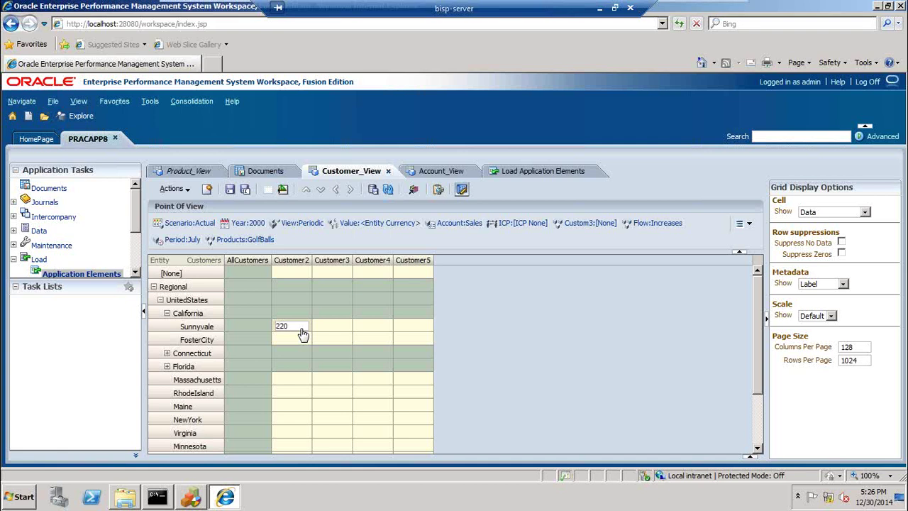
{"action": "type", "text": "20"}
{"action": "key", "text": "Return"}
{"action": "left_click", "coordinate": [330, 333]}
{"action": "key", "text": "Return"}
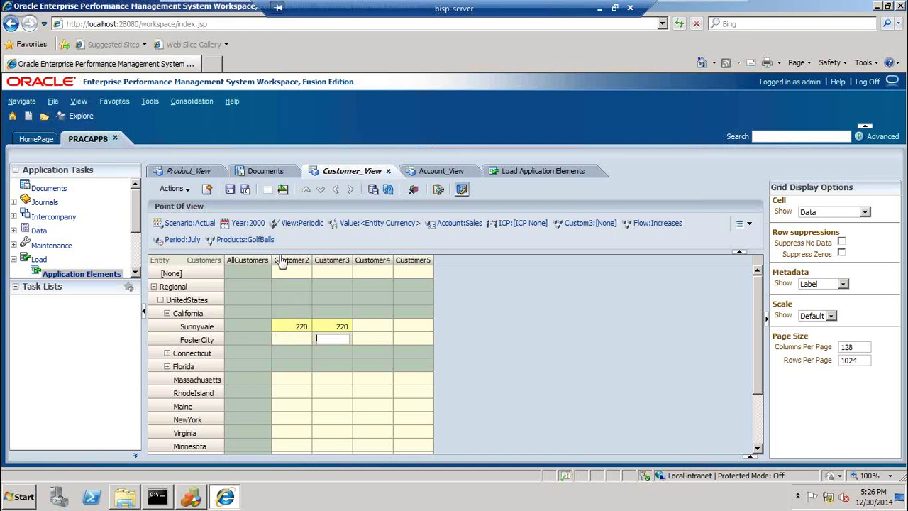
{"action": "left_click", "coordinate": [179, 192]}
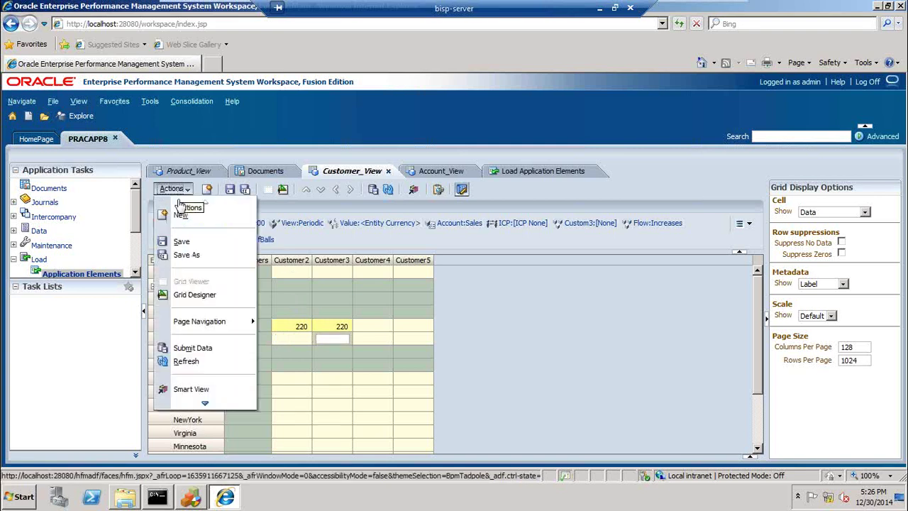
{"action": "left_click", "coordinate": [186, 348]}
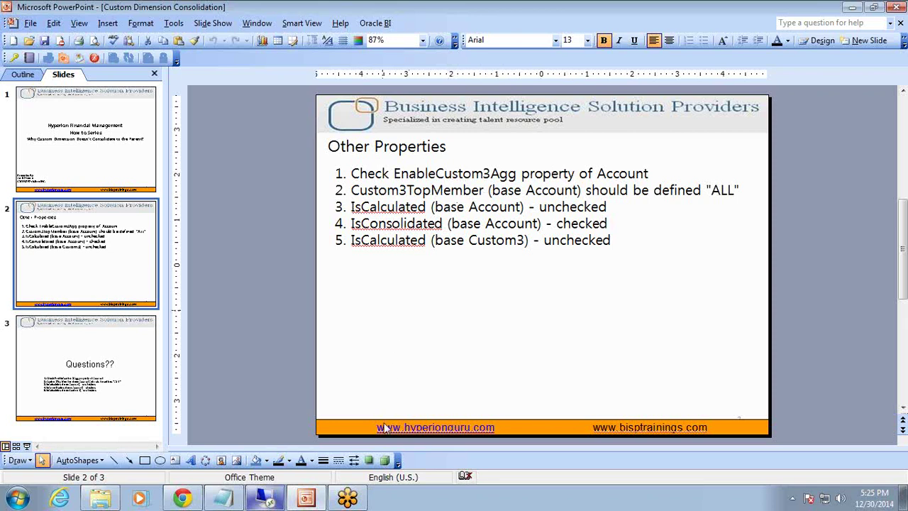
Return from the slides to the metadata client and review the Sales account's Products, Customers, Custom3 and Flow top members
{"action": "left_click", "coordinate": [276, 502]}
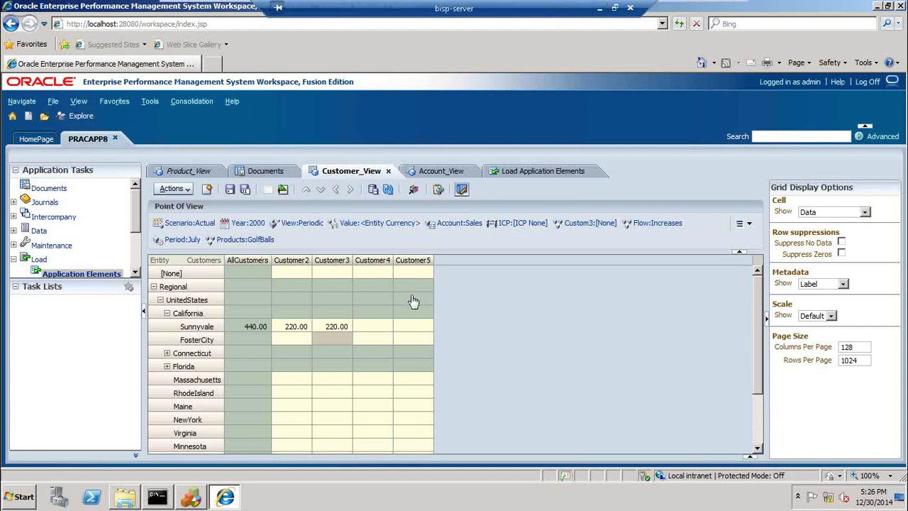
{"action": "left_click", "coordinate": [190, 500]}
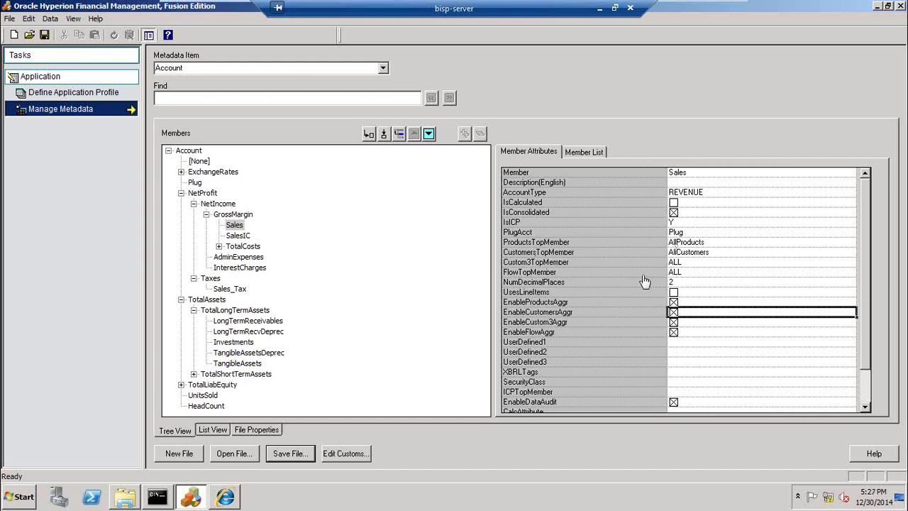
{"action": "left_click", "coordinate": [704, 243]}
{"action": "left_click", "coordinate": [701, 253]}
{"action": "left_click", "coordinate": [695, 263]}
{"action": "left_click", "coordinate": [694, 274]}
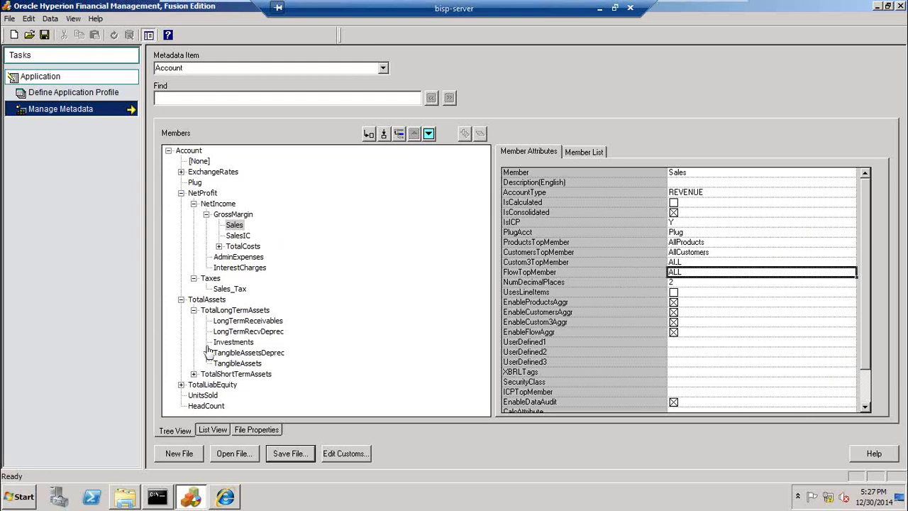
Collapse TotalLongTermAssets, expand TotalShortTermAssets, and inspect the Cash account's top-member attributes
{"action": "left_click", "coordinate": [194, 310]}
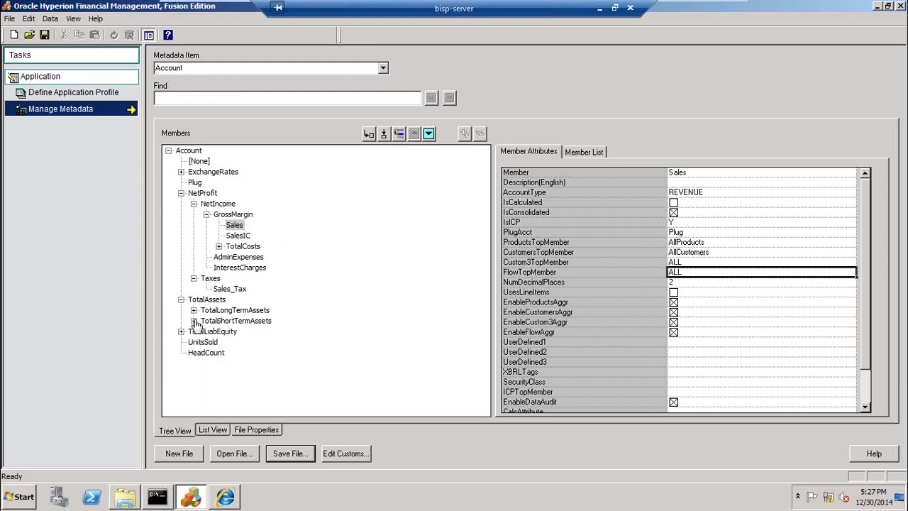
{"action": "left_click", "coordinate": [193, 320]}
{"action": "left_click", "coordinate": [221, 332]}
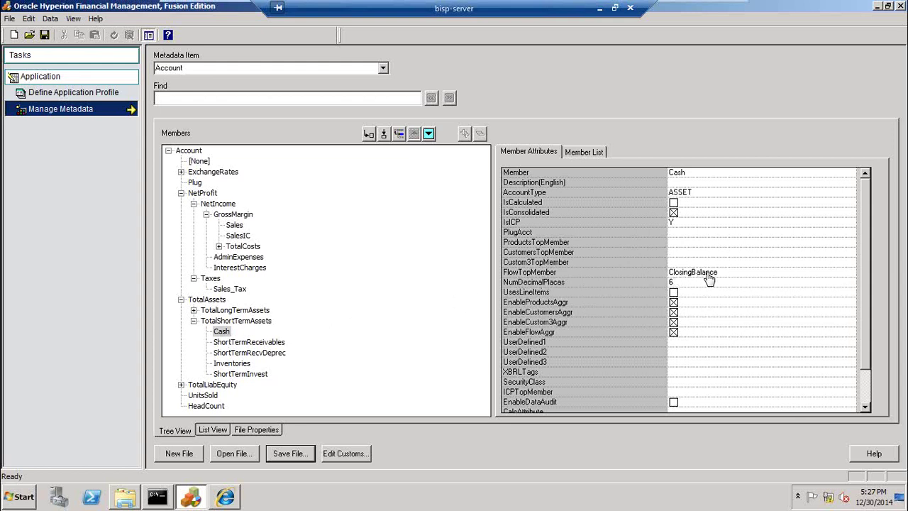
Switch the metadata item to Flow and examine the ClosingBalance hierarchy
{"action": "left_click", "coordinate": [383, 67]}
{"action": "scroll", "coordinate": [299, 97], "scroll_direction": "down", "scroll_amount": 3}
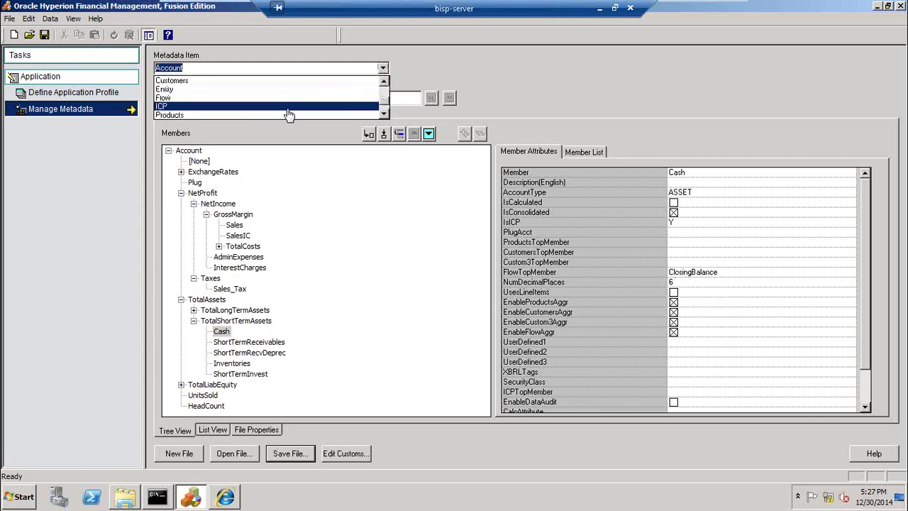
{"action": "scroll", "coordinate": [289, 115], "scroll_direction": "up", "scroll_amount": 1}
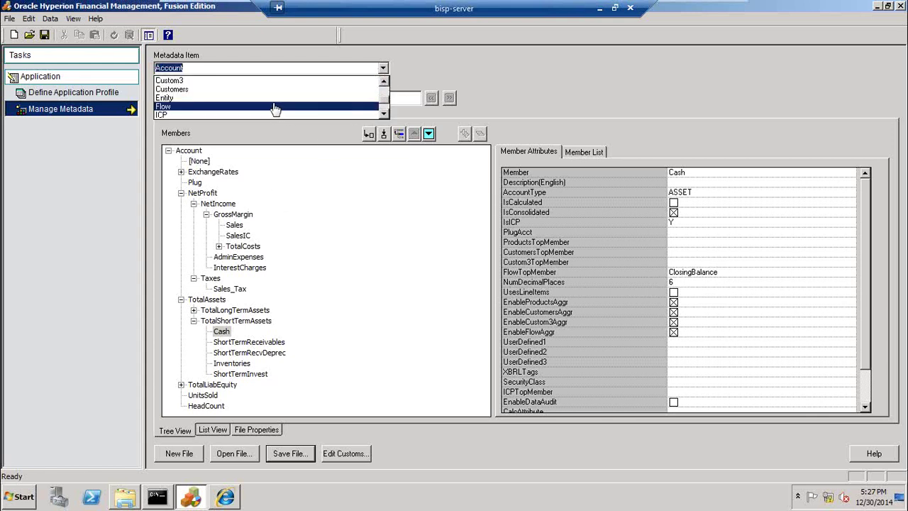
{"action": "left_click", "coordinate": [289, 106]}
{"action": "left_click", "coordinate": [181, 172]}
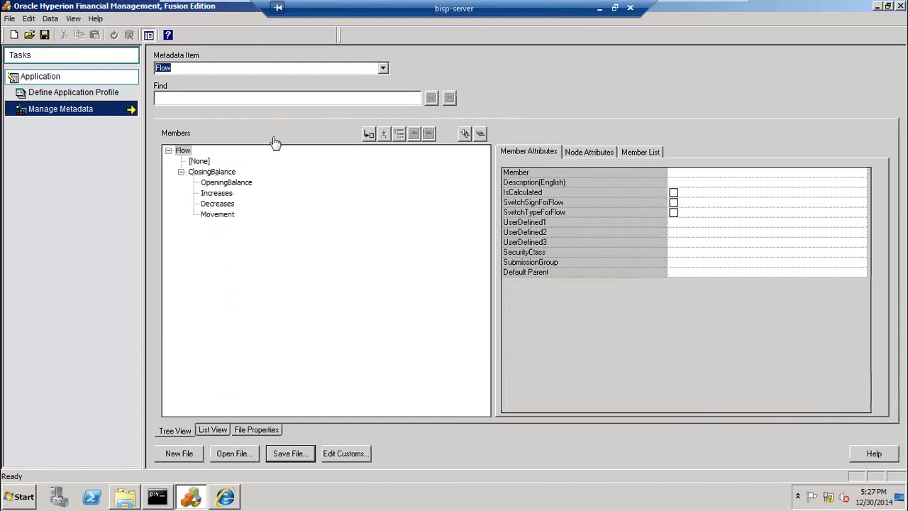
Look through the metadata items, return to the Account dimension, and expand NetProfit
{"action": "left_click", "coordinate": [384, 70]}
{"action": "scroll", "coordinate": [319, 111], "scroll_direction": "up", "scroll_amount": 2}
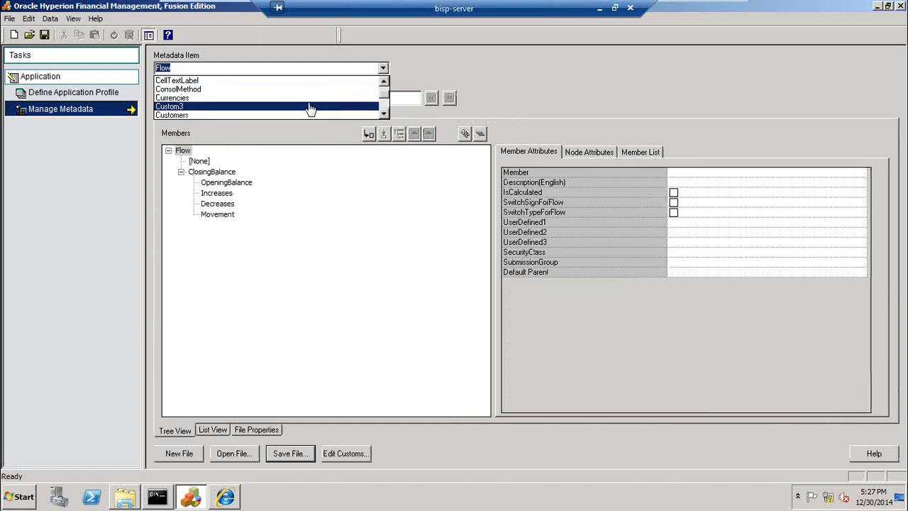
{"action": "scroll", "coordinate": [298, 110], "scroll_direction": "down", "scroll_amount": 2}
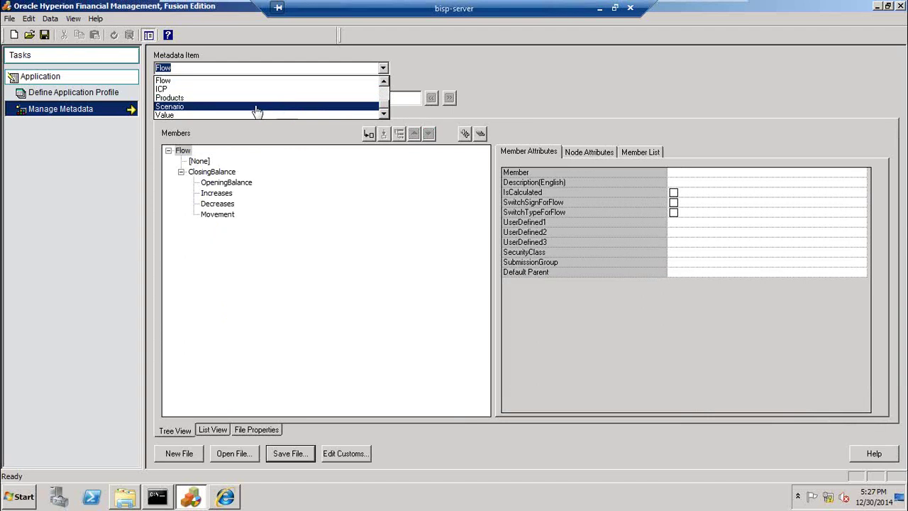
{"action": "scroll", "coordinate": [259, 111], "scroll_direction": "up", "scroll_amount": 1}
{"action": "scroll", "coordinate": [251, 108], "scroll_direction": "up", "scroll_amount": 2}
{"action": "scroll", "coordinate": [247, 101], "scroll_direction": "up", "scroll_amount": 1}
{"action": "left_click", "coordinate": [240, 87]}
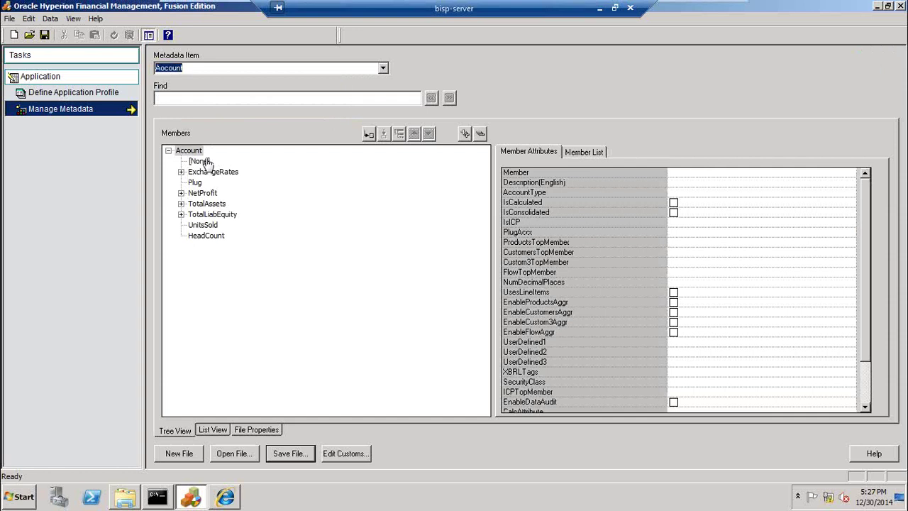
{"action": "left_click", "coordinate": [180, 193]}
{"action": "left_click", "coordinate": [181, 225]}
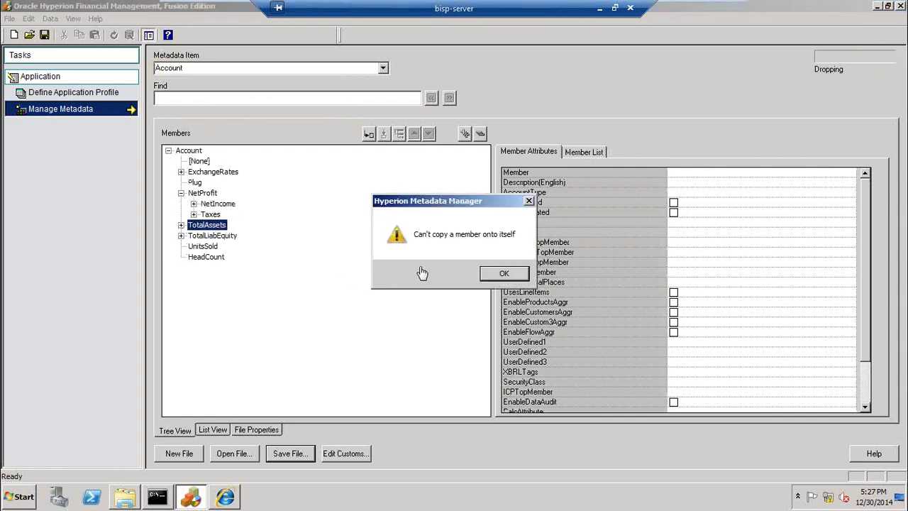
{"action": "left_click", "coordinate": [517, 275]}
Return to the Workspace, open Account_View, and examine the Cash row across the Customers members
{"action": "left_click", "coordinate": [225, 496]}
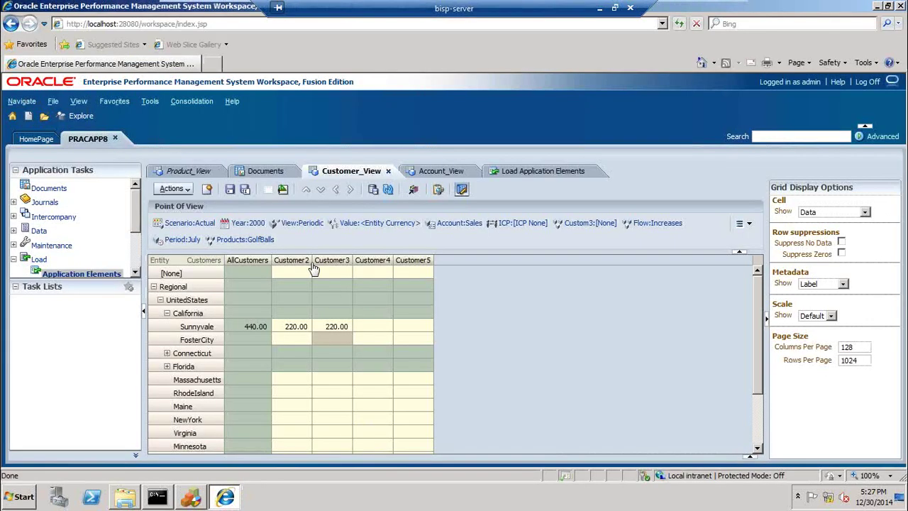
{"action": "left_click", "coordinate": [455, 173]}
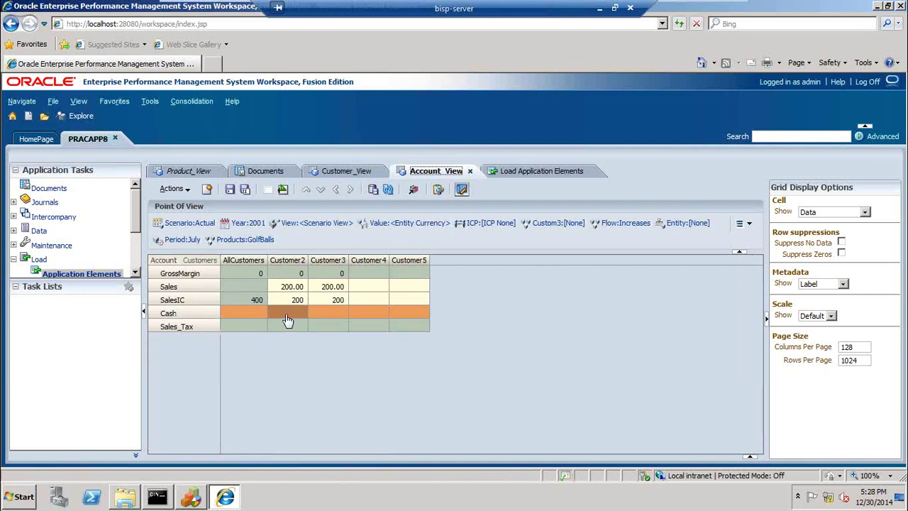
{"action": "left_click", "coordinate": [320, 316]}
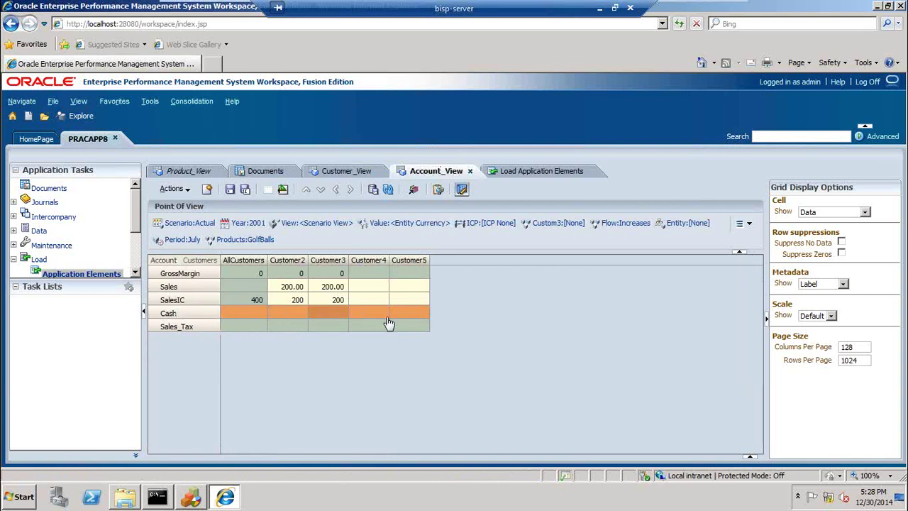
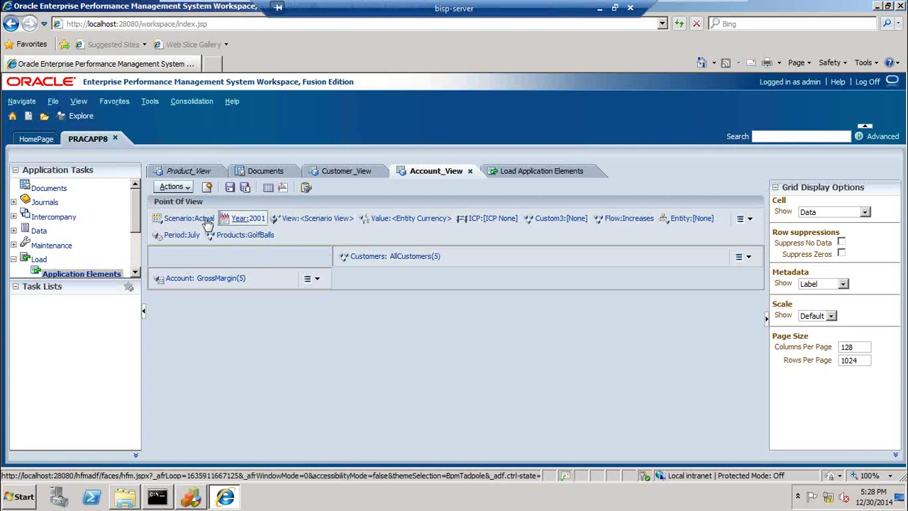
Rearrange the Account_View grid layout with Period in the columns and Customers in the point of view
{"action": "left_click_drag", "start_coordinate": [254, 251], "coordinate": [379, 261]}
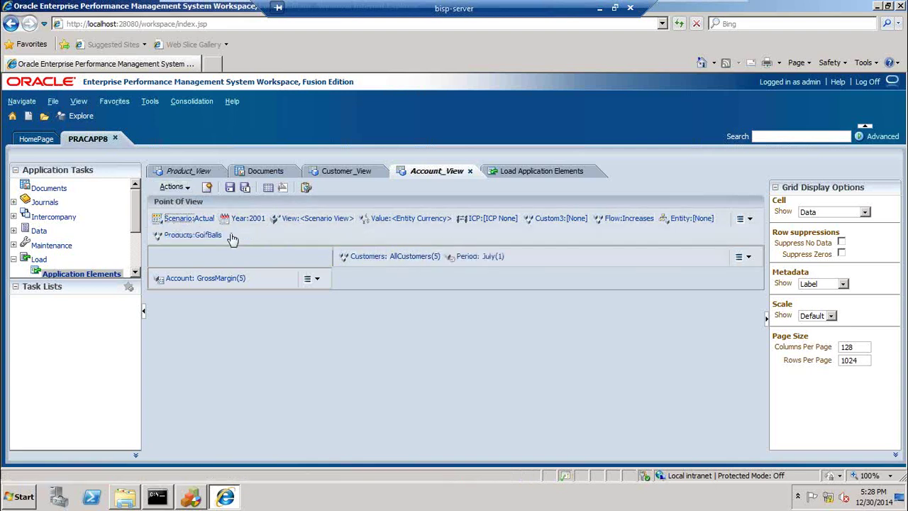
{"action": "left_click_drag", "start_coordinate": [356, 233], "coordinate": [353, 245]}
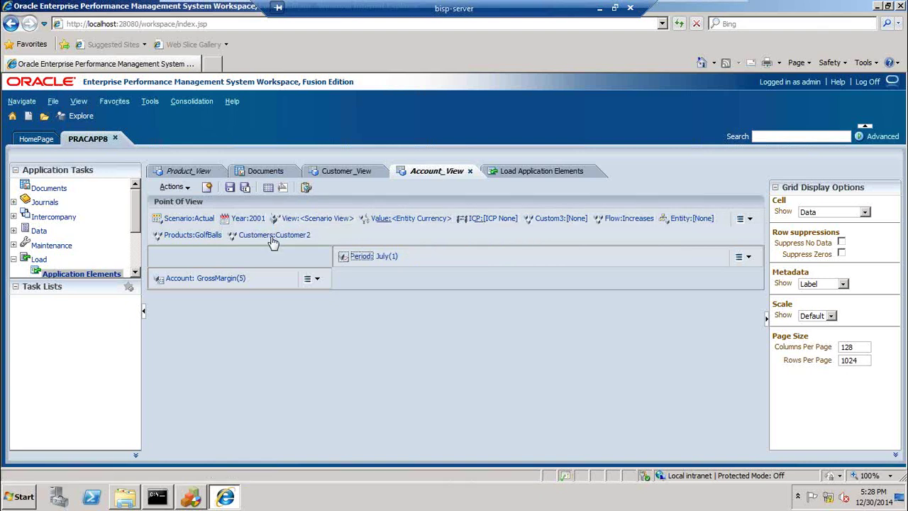
Open member selection from the point of view and choose [None] for the Products dimension
{"action": "left_click_drag", "start_coordinate": [203, 237], "coordinate": [442, 253]}
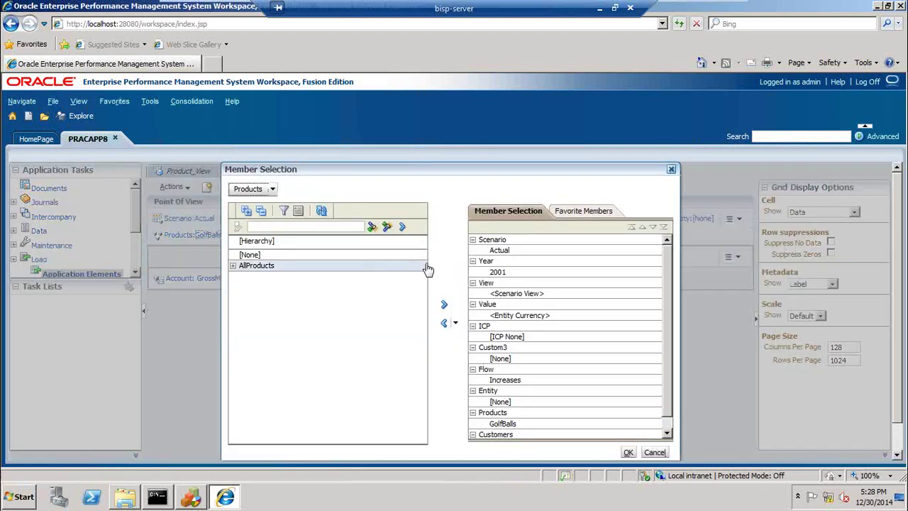
{"action": "left_click", "coordinate": [254, 256]}
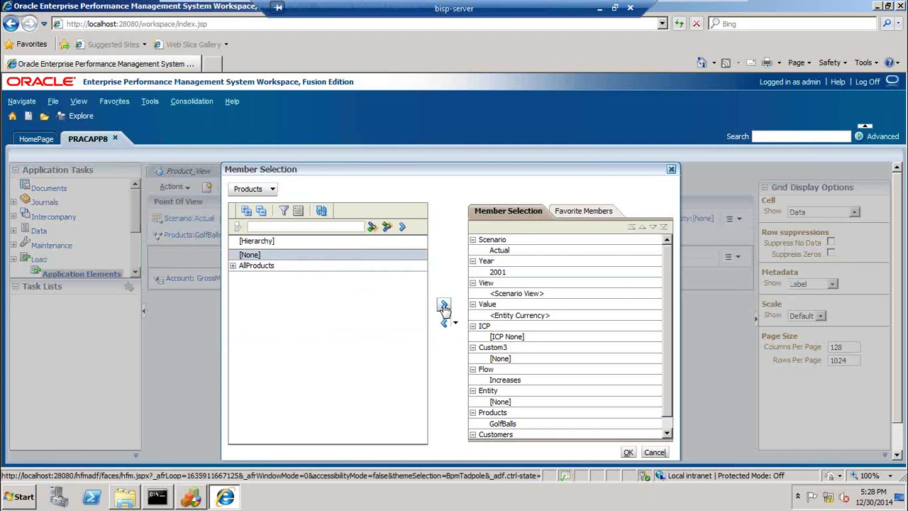
{"action": "left_click", "coordinate": [444, 305]}
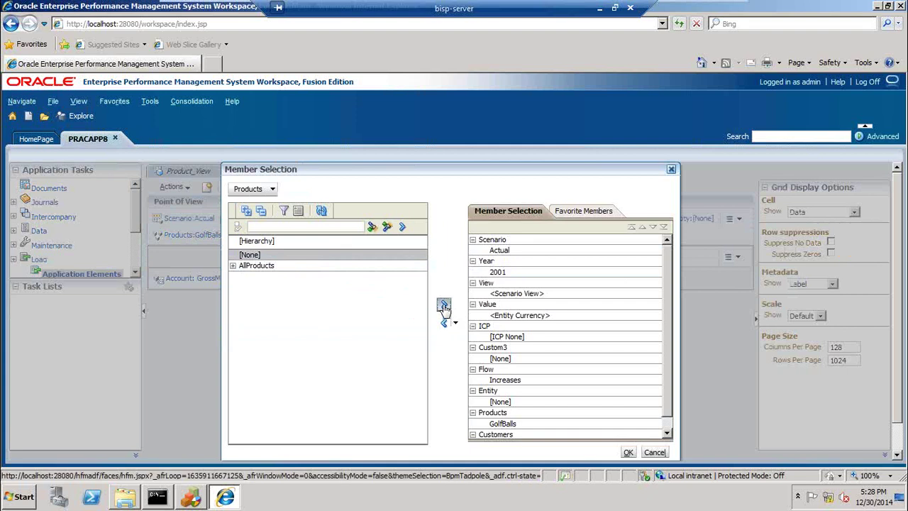
Check the available Custom3 members in the member selection and switch to the Flow dimension
{"action": "left_click", "coordinate": [259, 188]}
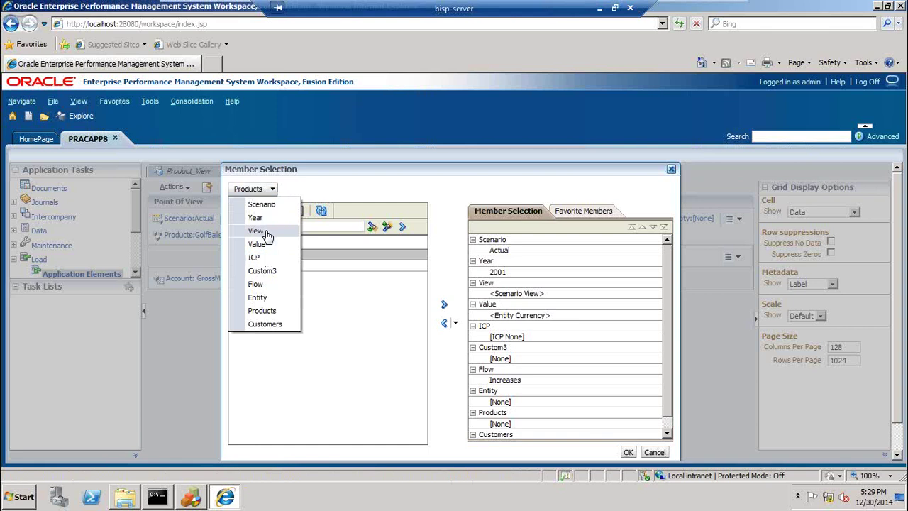
{"action": "left_click", "coordinate": [267, 274]}
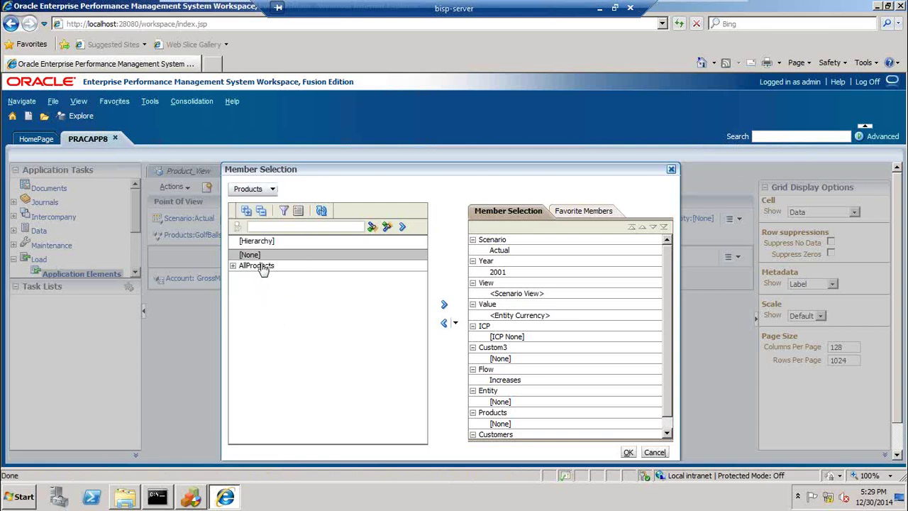
{"action": "left_click", "coordinate": [345, 255]}
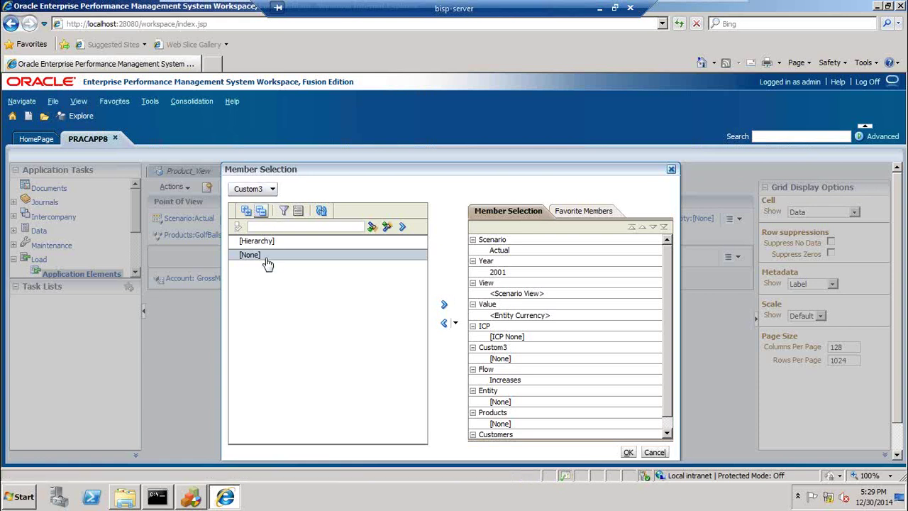
{"action": "left_click", "coordinate": [254, 188]}
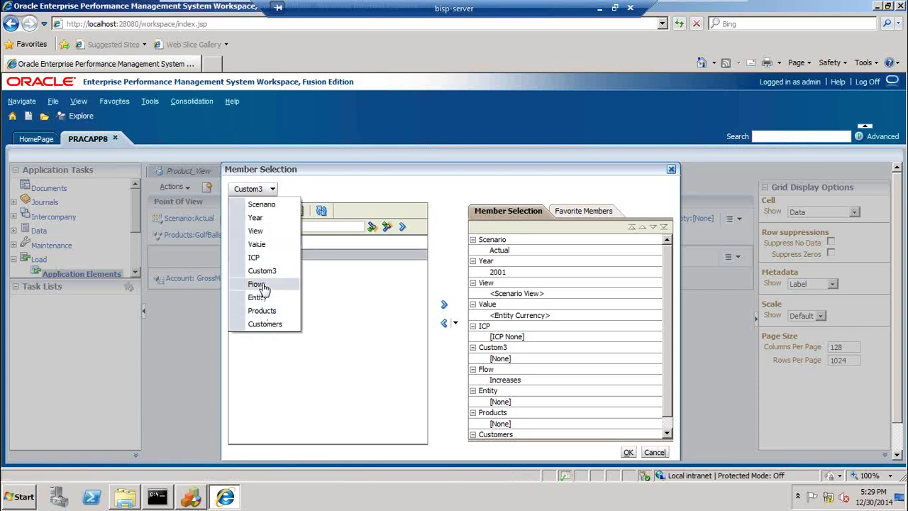
{"action": "left_click", "coordinate": [257, 285]}
Switch to the Hyperion Financial Management client, inspect the top-member attributes of Cash under TotalShortTermAssets, and return to the Workspace
{"action": "left_click", "coordinate": [192, 499]}
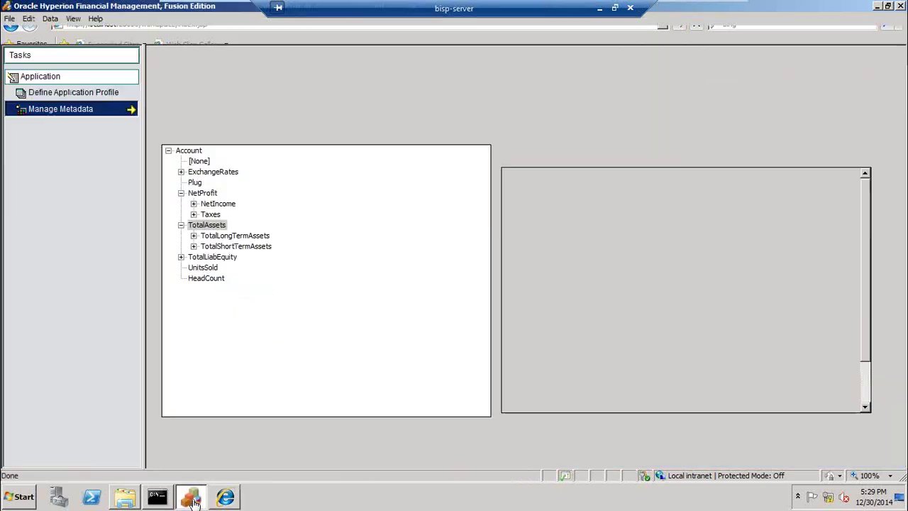
{"action": "left_click", "coordinate": [194, 246]}
{"action": "left_click", "coordinate": [220, 257]}
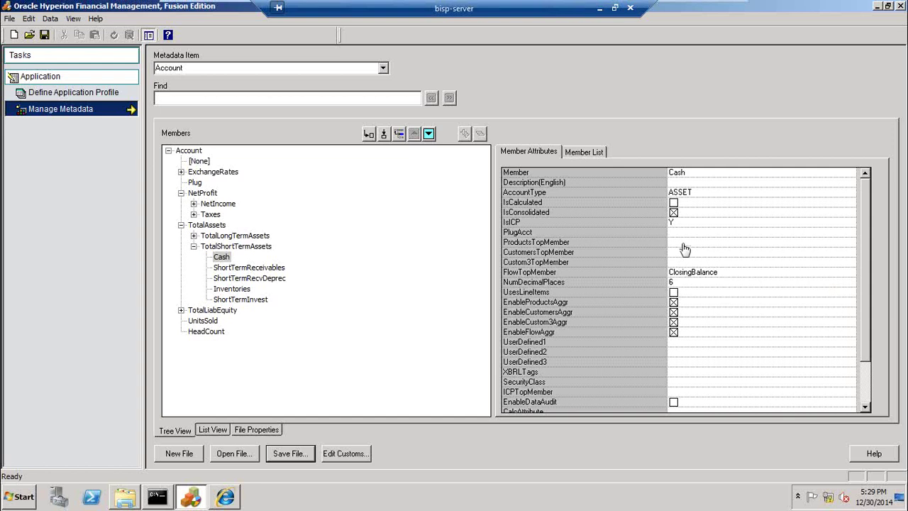
{"action": "left_click", "coordinate": [674, 282]}
{"action": "type", "text": "6"}
{"action": "left_click", "coordinate": [227, 498]}
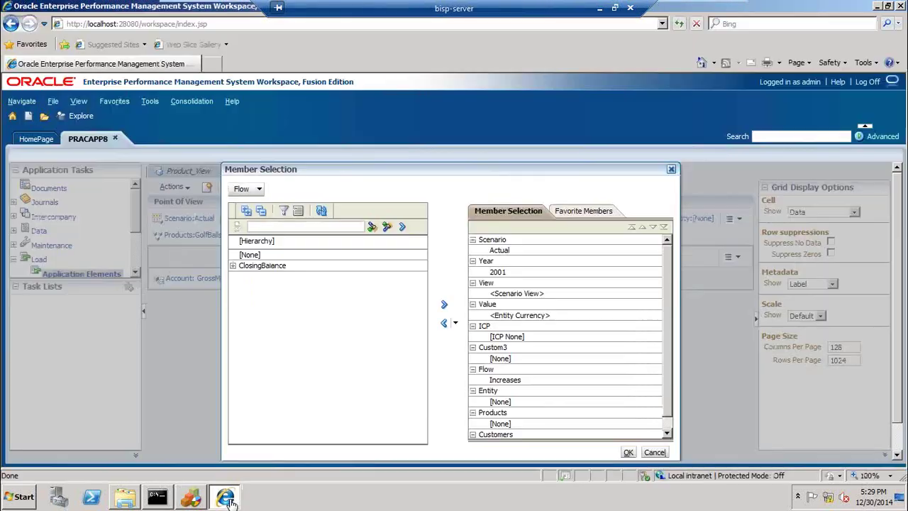
Expand ClosingBalance, select Increases as the Flow member, and apply the point of view selections
{"action": "left_click", "coordinate": [232, 266]}
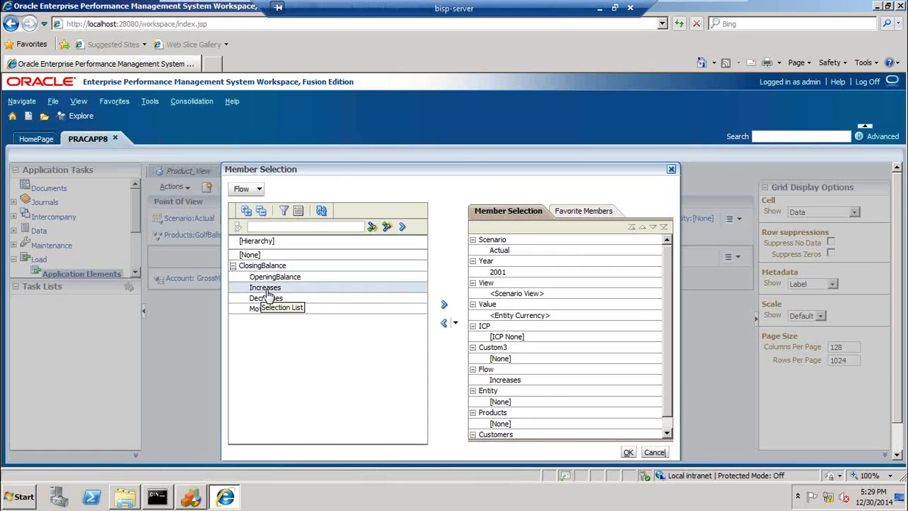
{"action": "left_click", "coordinate": [264, 287]}
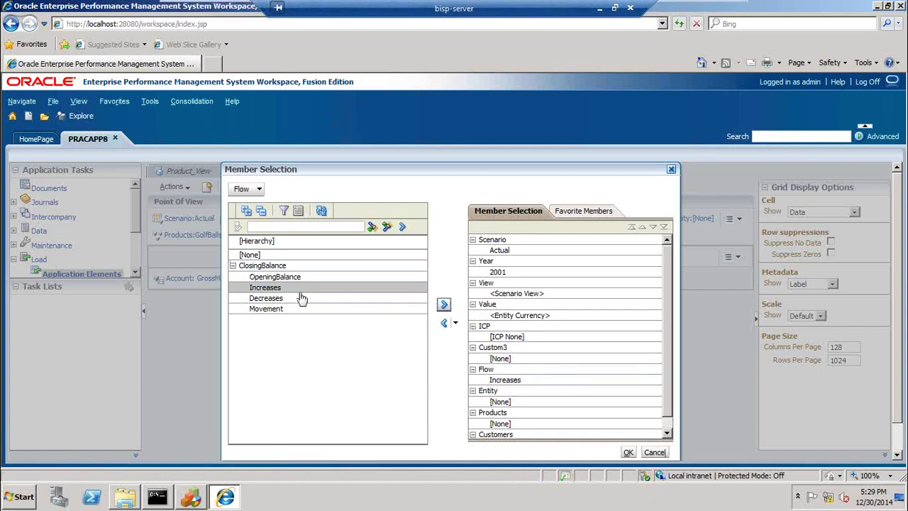
{"action": "left_click", "coordinate": [626, 454]}
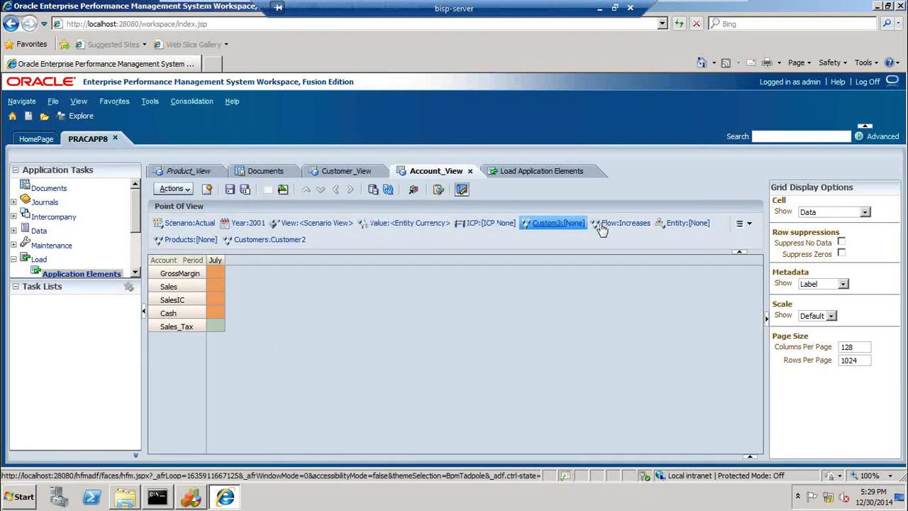
Set the Customers dimension to [None] in the Account_View point of view
{"action": "left_click", "coordinate": [288, 242]}
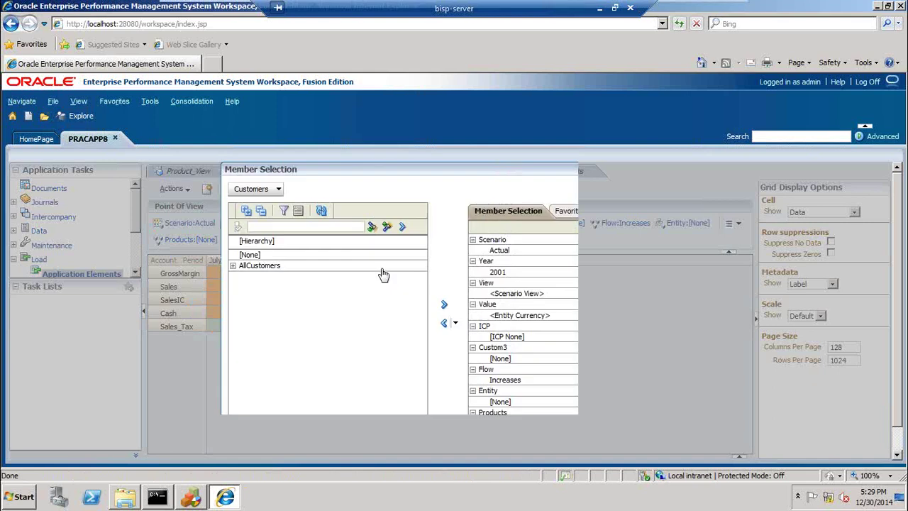
{"action": "left_click", "coordinate": [250, 256]}
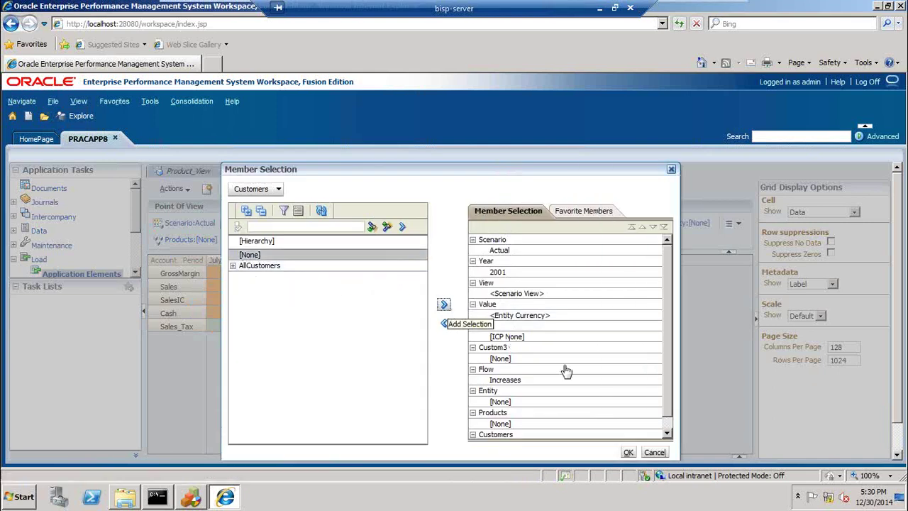
{"action": "left_click", "coordinate": [629, 454]}
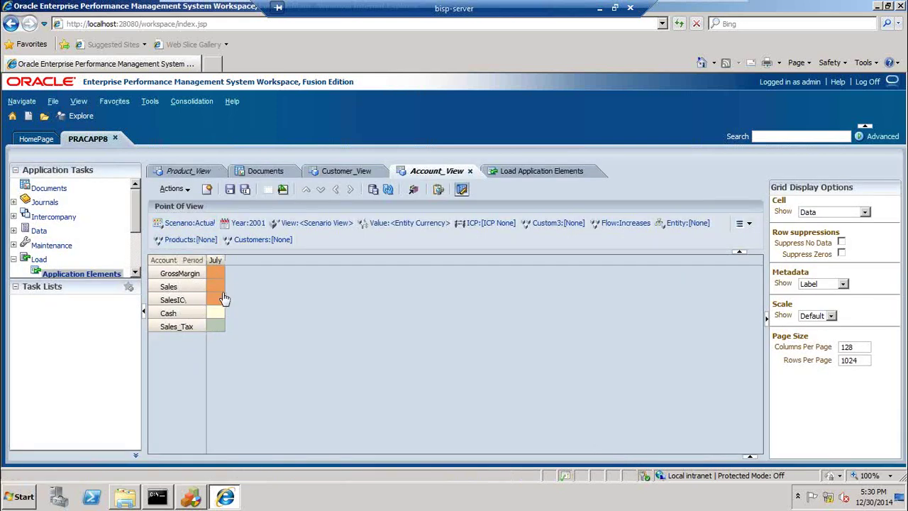
Switch to PowerPoint to review the Other Properties slide, and return to the remote session
{"action": "left_click", "coordinate": [601, 8]}
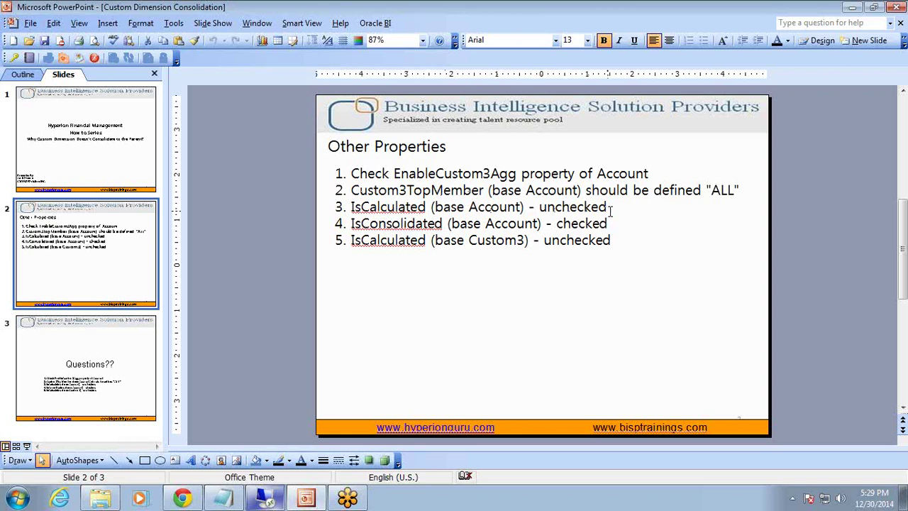
{"action": "left_click", "coordinate": [264, 499]}
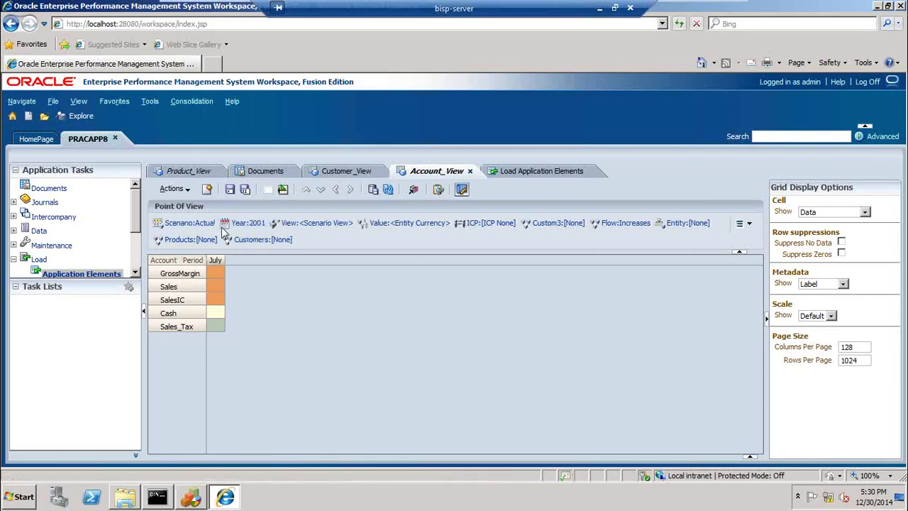
Open Product_View, enter 200 for FosterCity under GolfBalls, and submit the data
{"action": "left_click", "coordinate": [188, 175]}
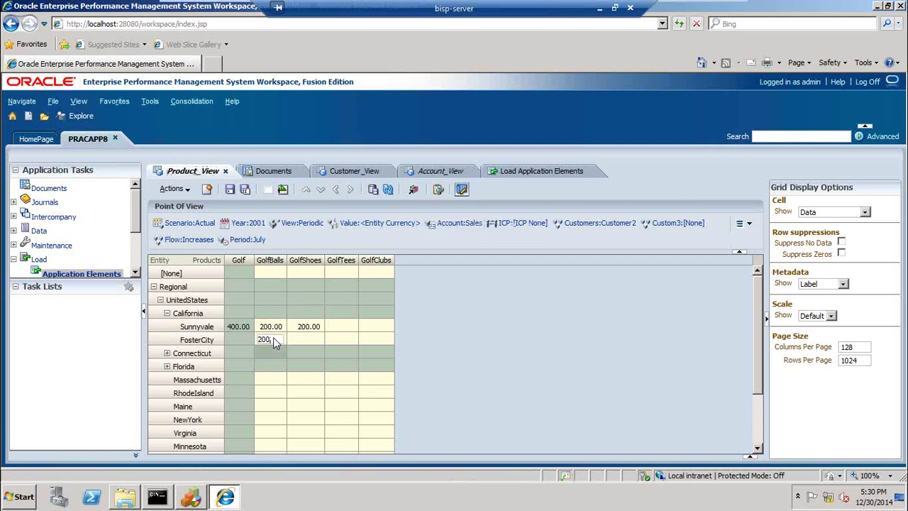
{"action": "key", "text": "Return"}
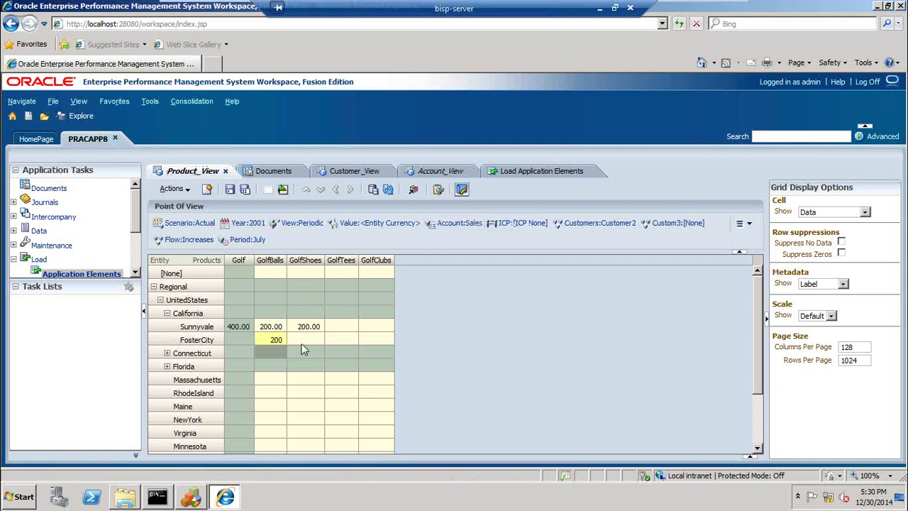
{"action": "left_click", "coordinate": [174, 189]}
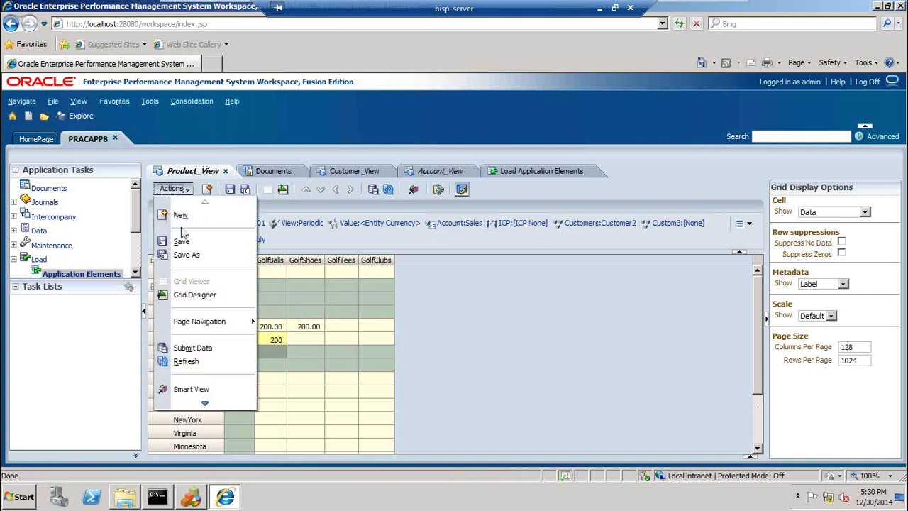
{"action": "left_click", "coordinate": [184, 348]}
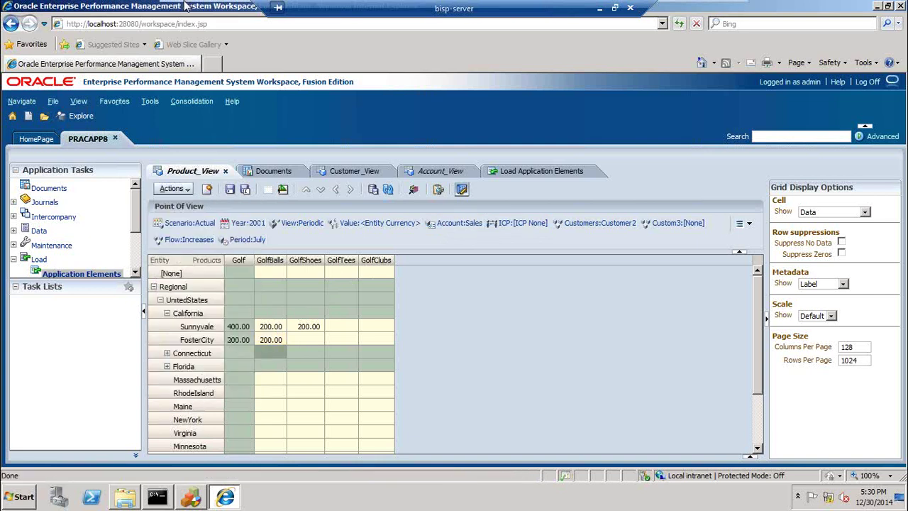
Switch to the Hyperion Financial Management client and compare the IsCalculated and IsConsolidated attributes of Sales and Sales_Tax
{"action": "left_click", "coordinate": [190, 498]}
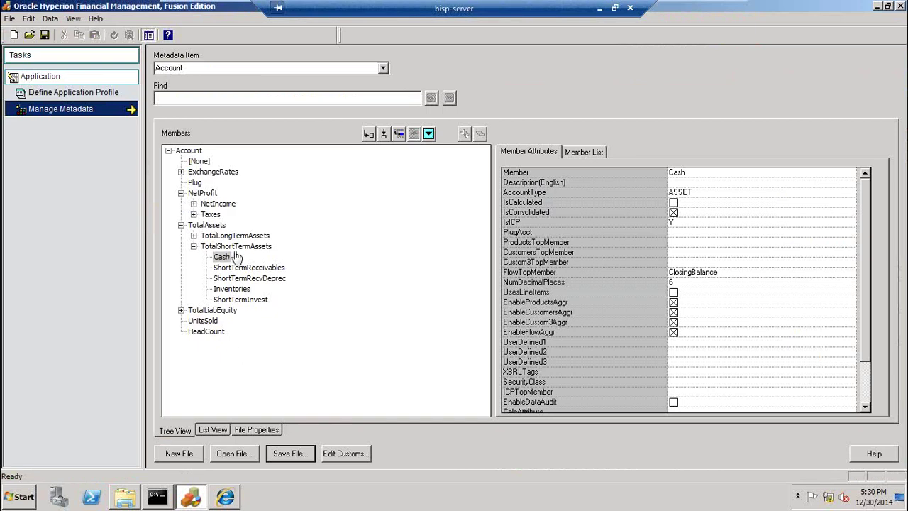
{"action": "left_click", "coordinate": [193, 204]}
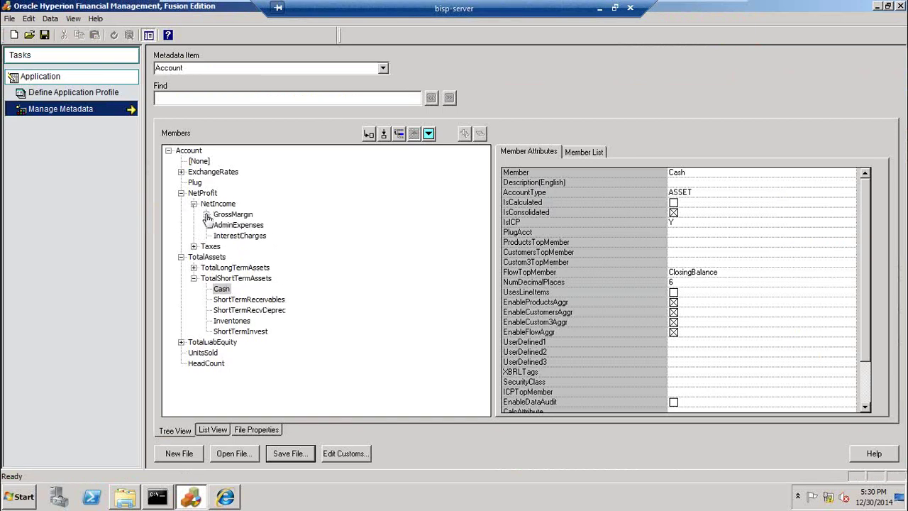
{"action": "left_click", "coordinate": [206, 214]}
{"action": "left_click", "coordinate": [234, 224]}
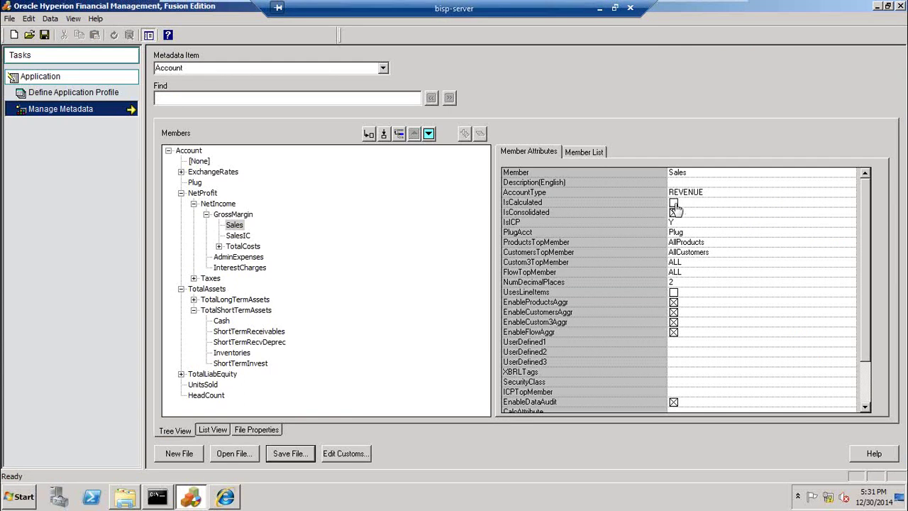
{"action": "left_click", "coordinate": [194, 279]}
{"action": "left_click", "coordinate": [228, 291]}
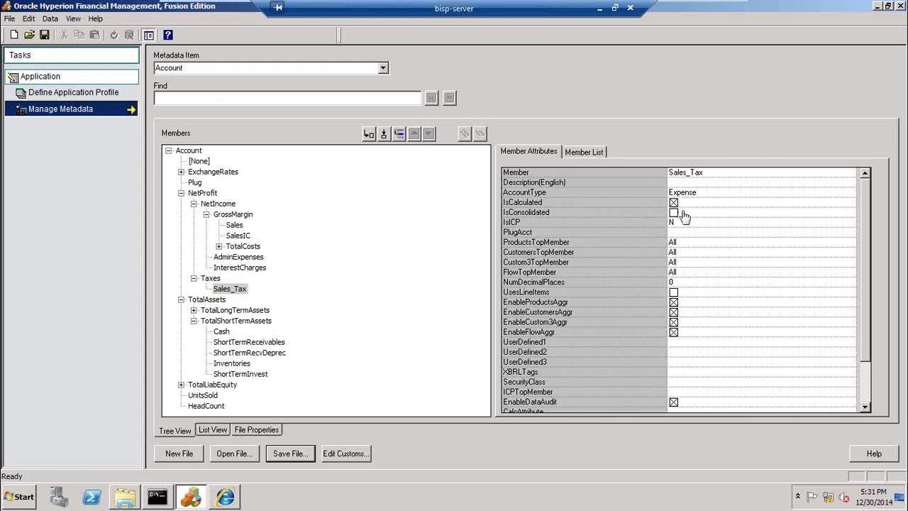
Return to Product_View in the Workspace and set the Account to Sales_Tax, found under NetProfit and Taxes
{"action": "left_click", "coordinate": [231, 501]}
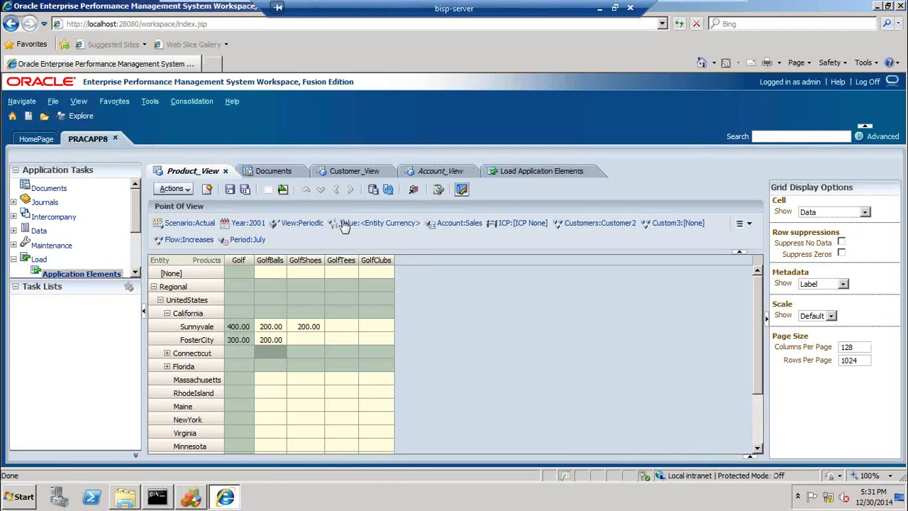
{"action": "left_click", "coordinate": [455, 225]}
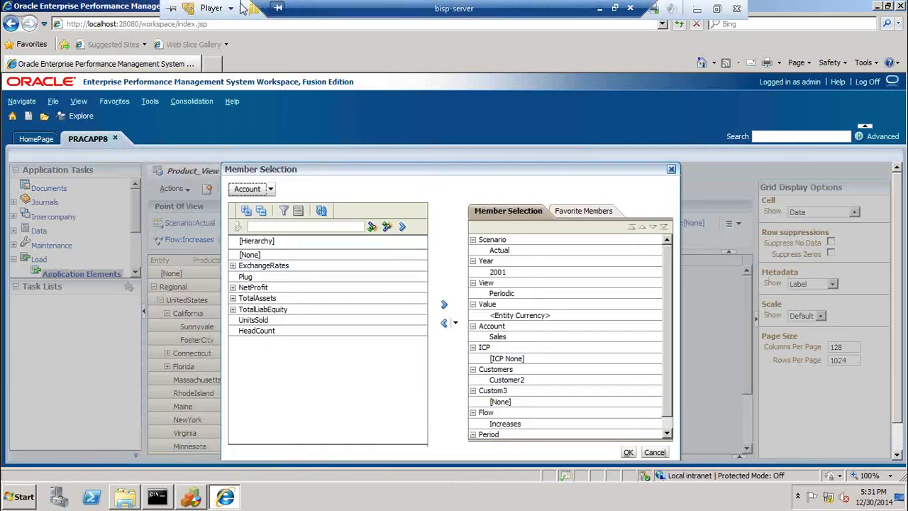
{"action": "left_click", "coordinate": [232, 287]}
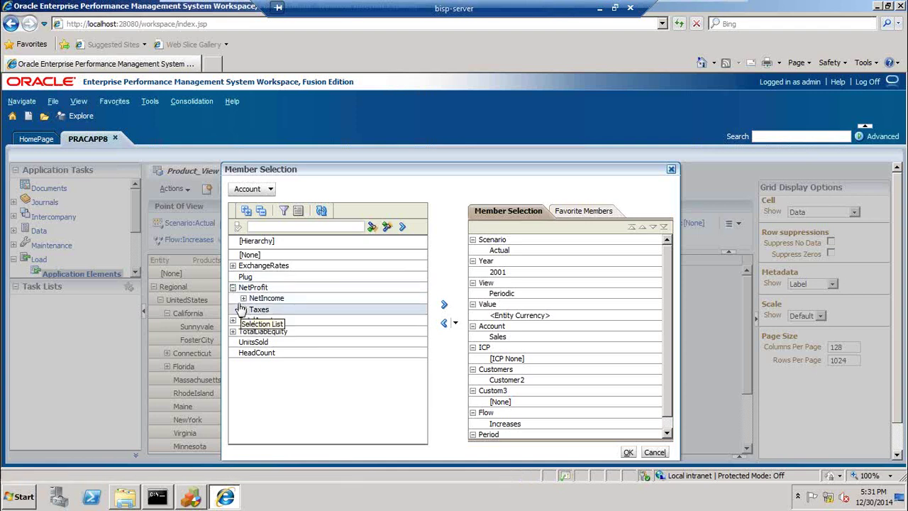
{"action": "left_click", "coordinate": [243, 310]}
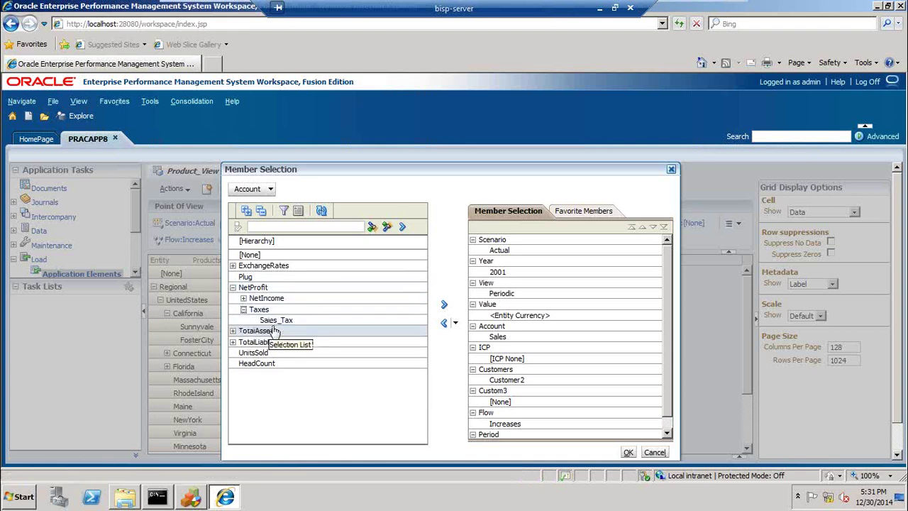
{"action": "left_click", "coordinate": [280, 321]}
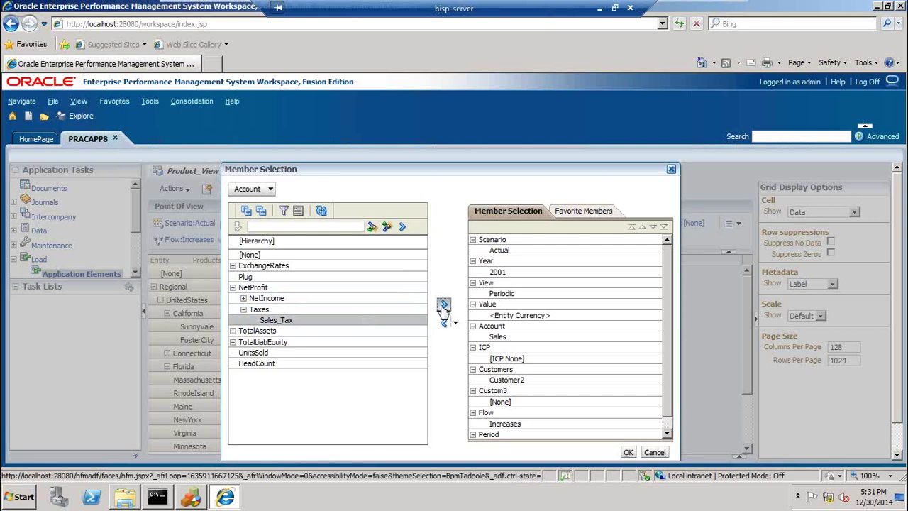
{"action": "left_click", "coordinate": [629, 453]}
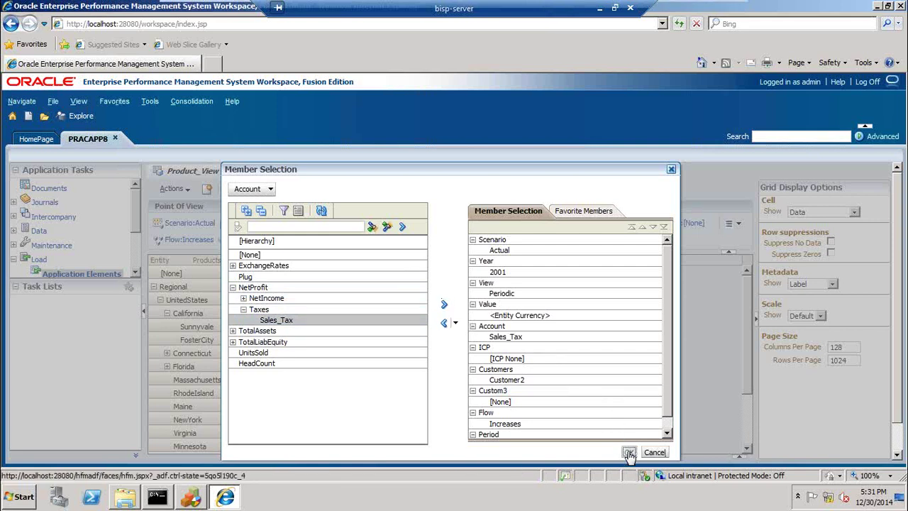
{"action": "left_click", "coordinate": [629, 453]}
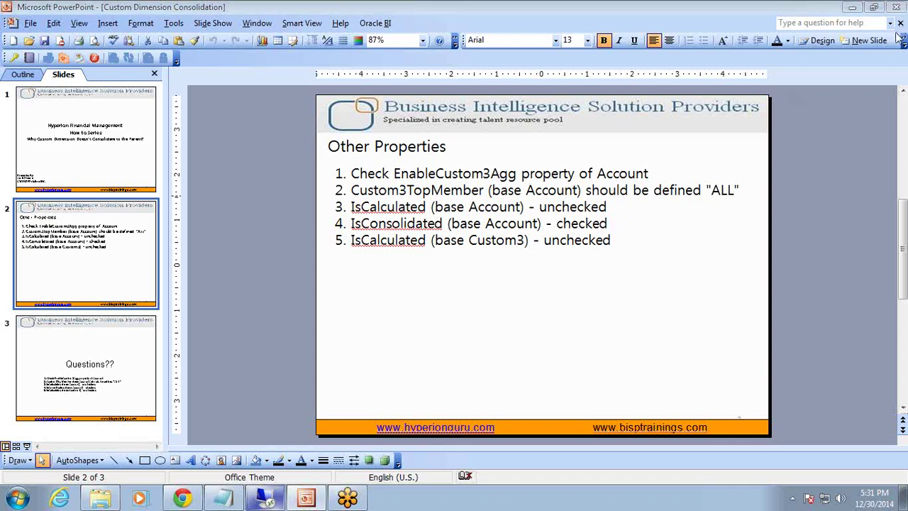
Advance the PowerPoint presentation to the closing Questions slide
{"action": "scroll", "coordinate": [755, 134], "scroll_direction": "down", "scroll_amount": 3}
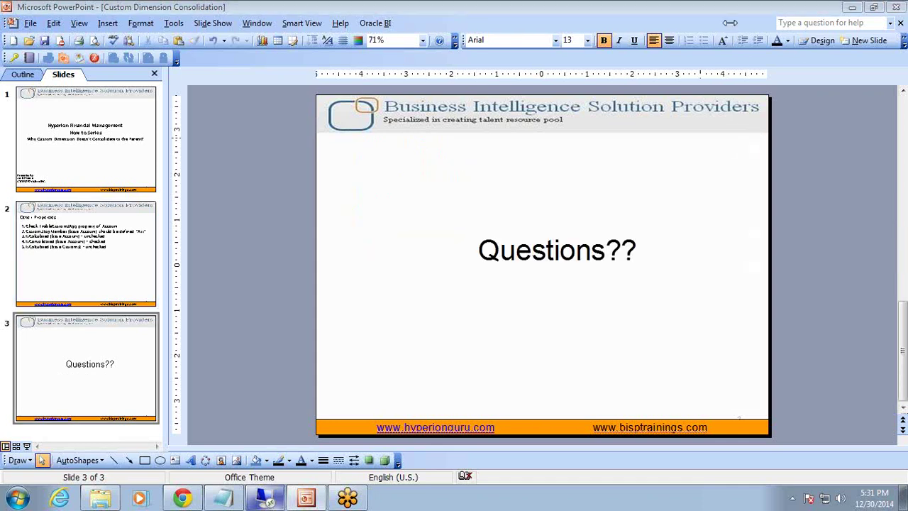